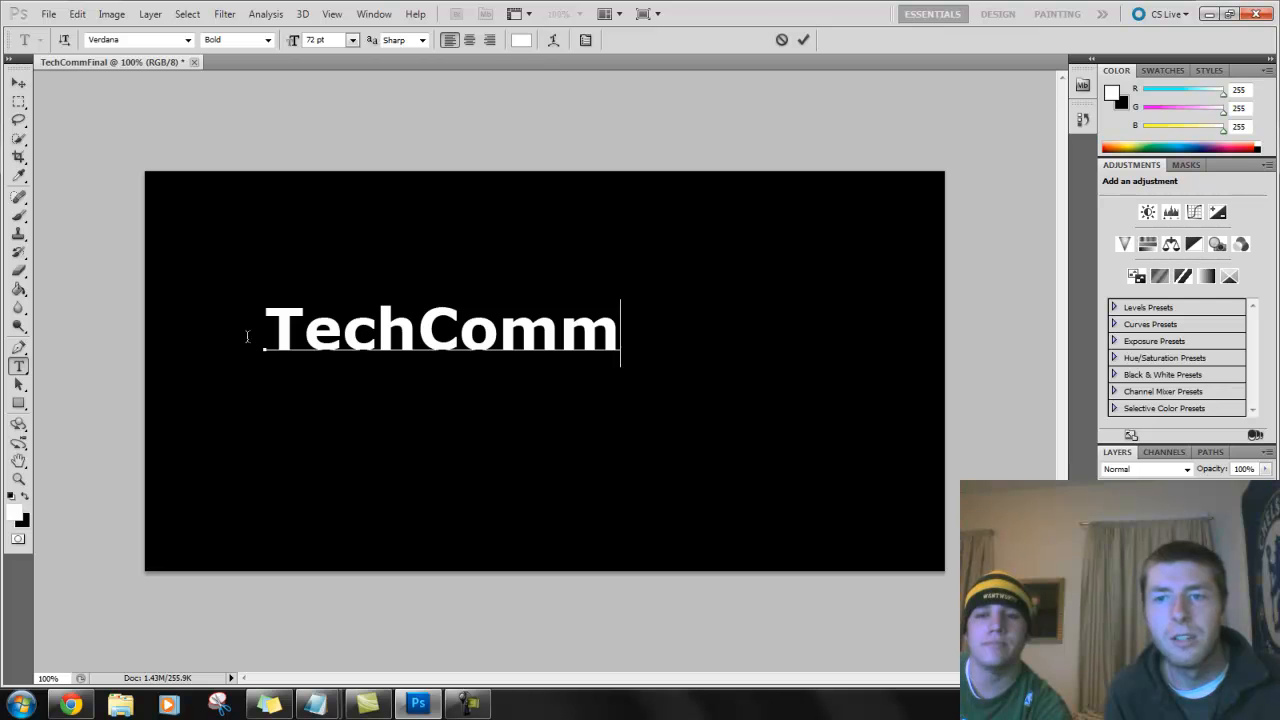
Step: Try to enlarge the TechComm text to about 102 pt
key("ctrl")
key("ctrl")
left_click_drag(263, 301, 163, 206)
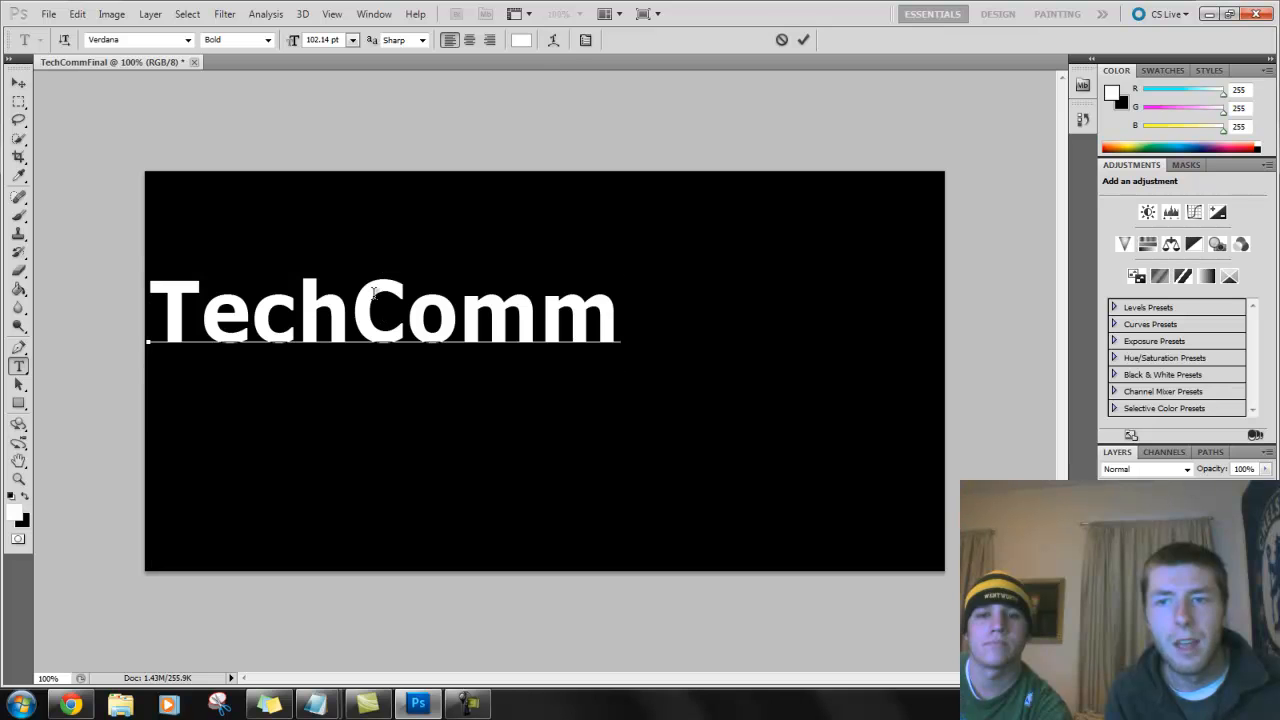
left_click(19, 385)
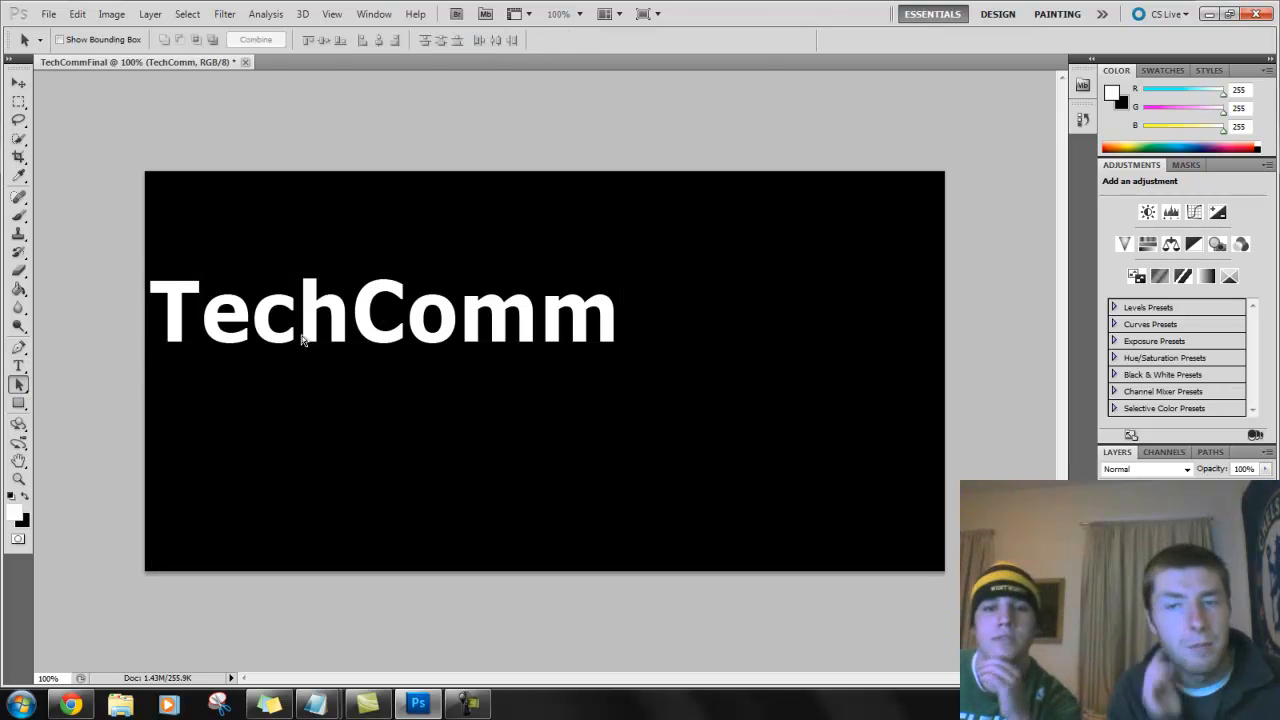
Step: Step back through the history until the TechComm text is removed from the black canvas
left_click(77, 14)
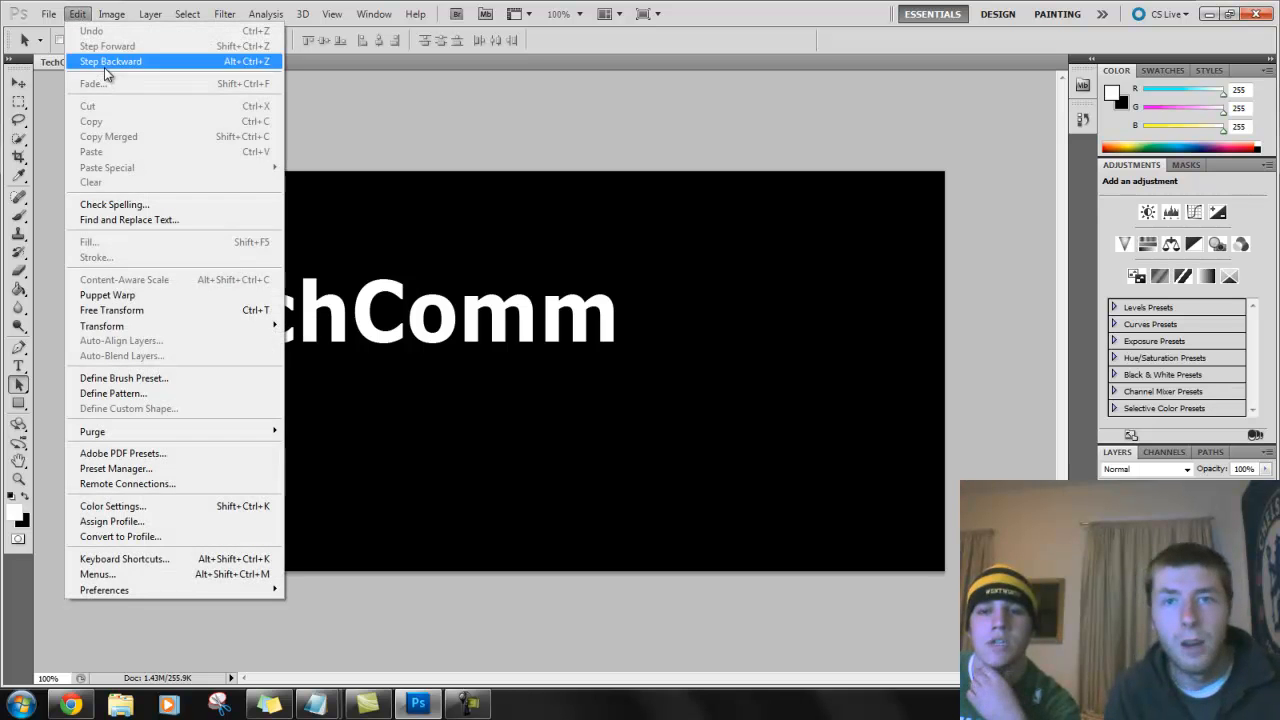
left_click(100, 61)
left_click(77, 14)
left_click(77, 14)
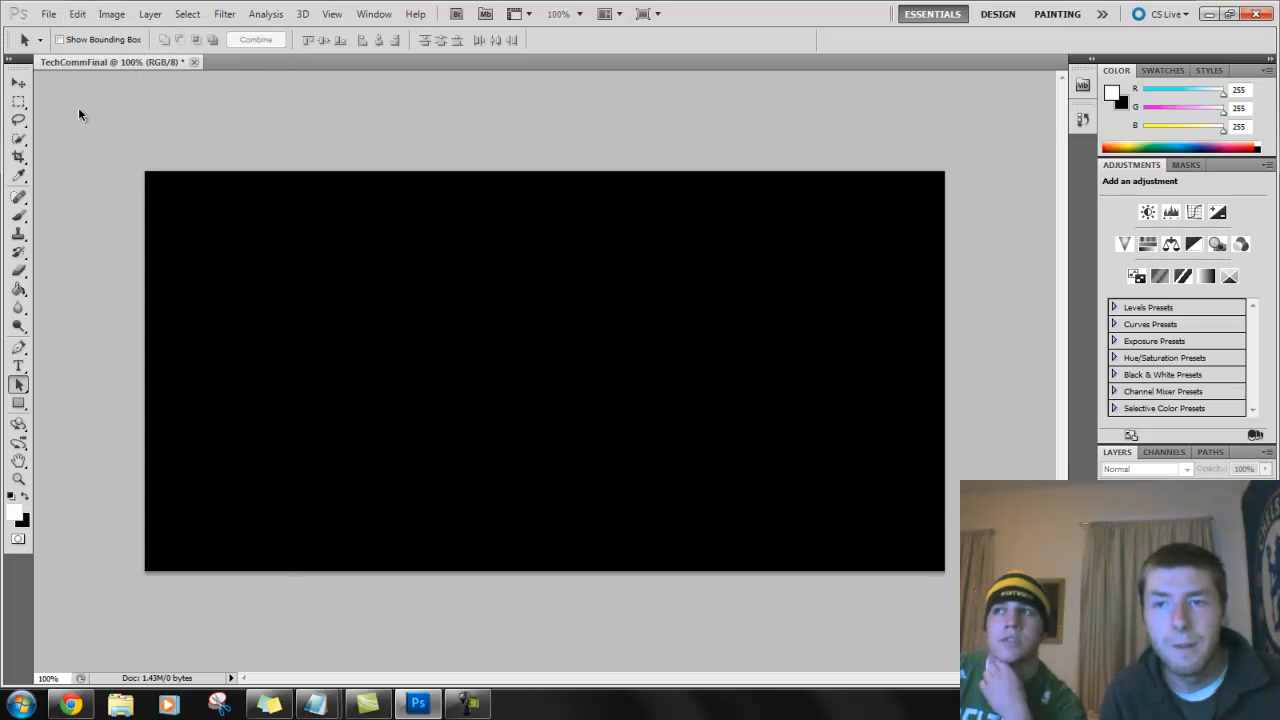
Step: Add the text TECHCOMM in white 72 pt Verdana Bold across the middle of the canvas
left_click(19, 367)
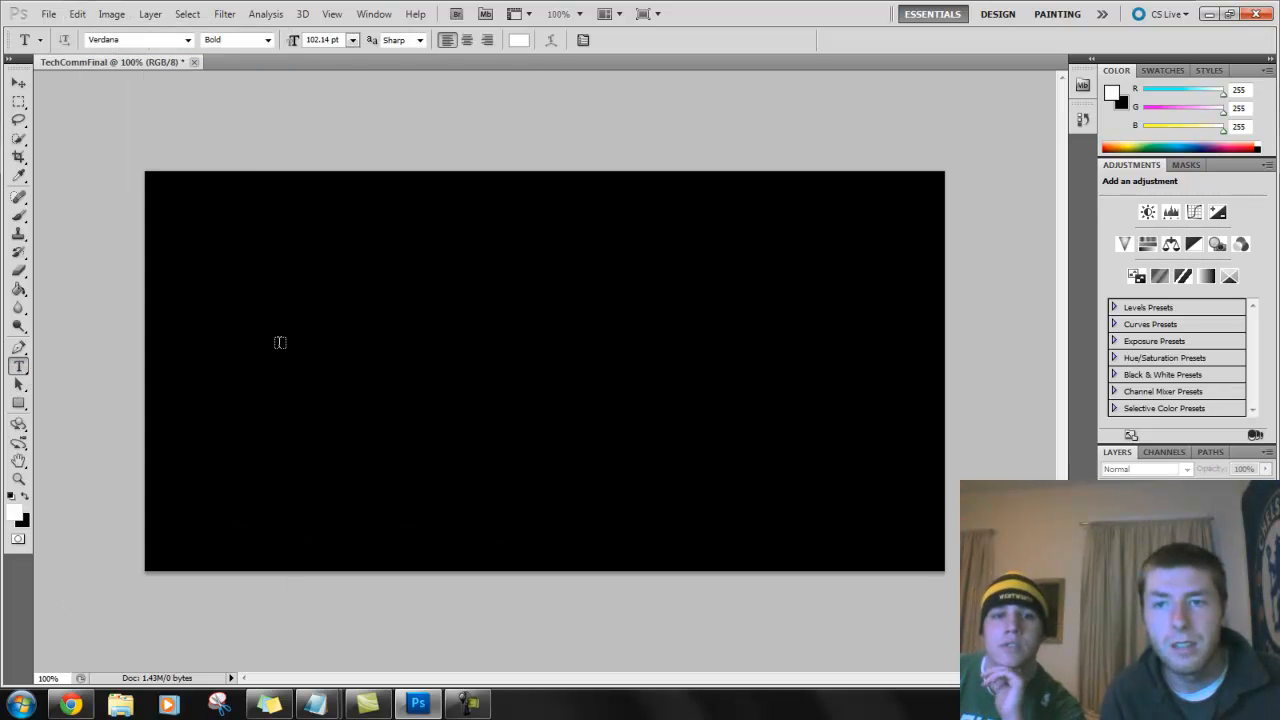
left_click(345, 362)
type("TE")
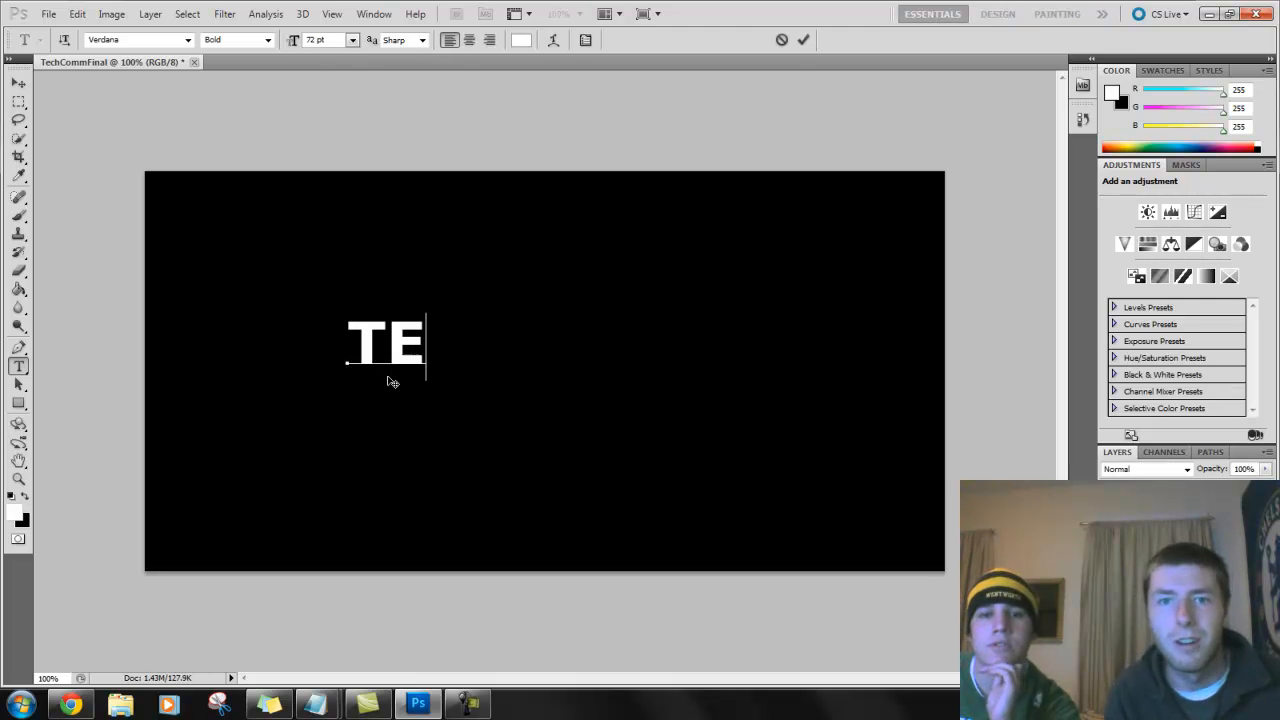
type("CHCOMM")
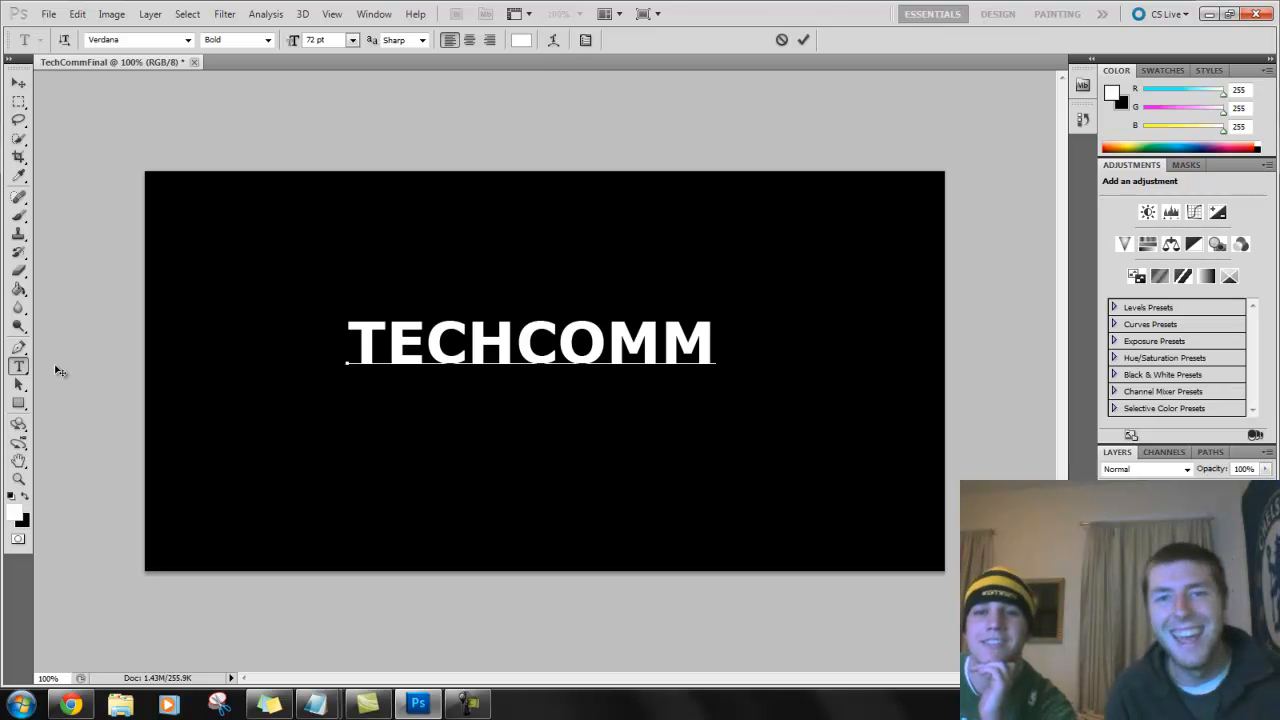
left_click(18, 384)
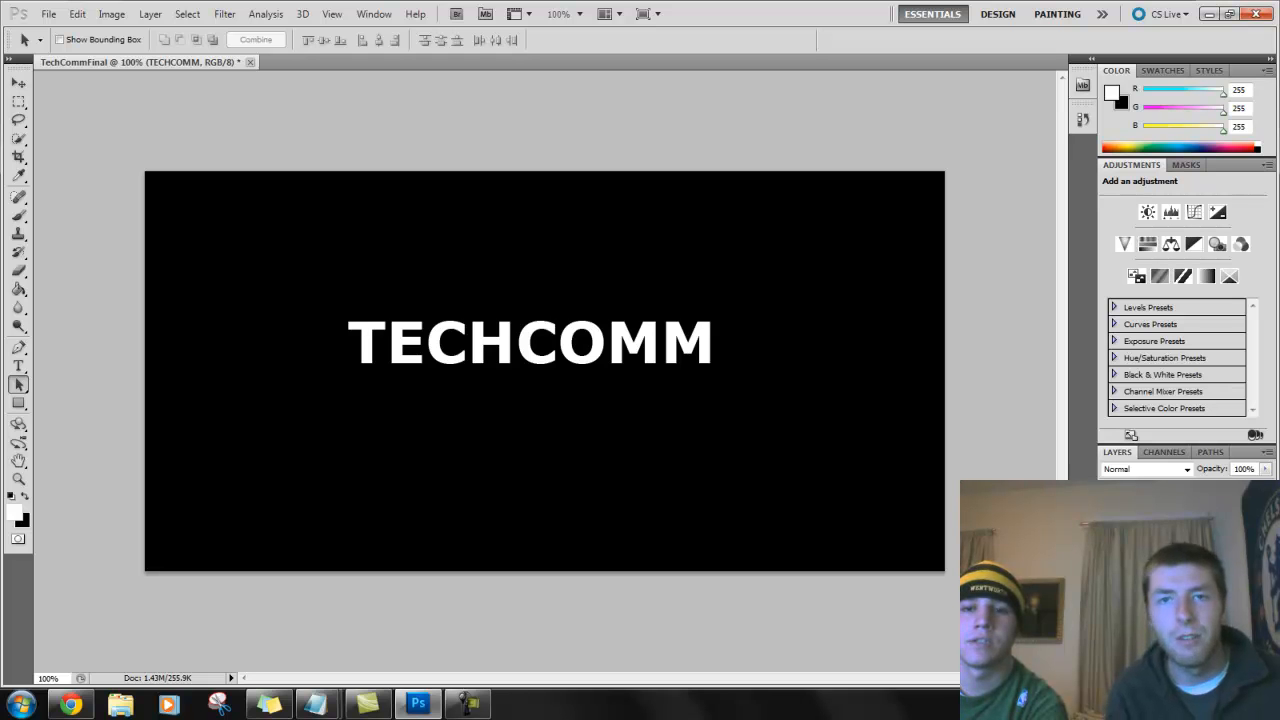
left_click(79, 14)
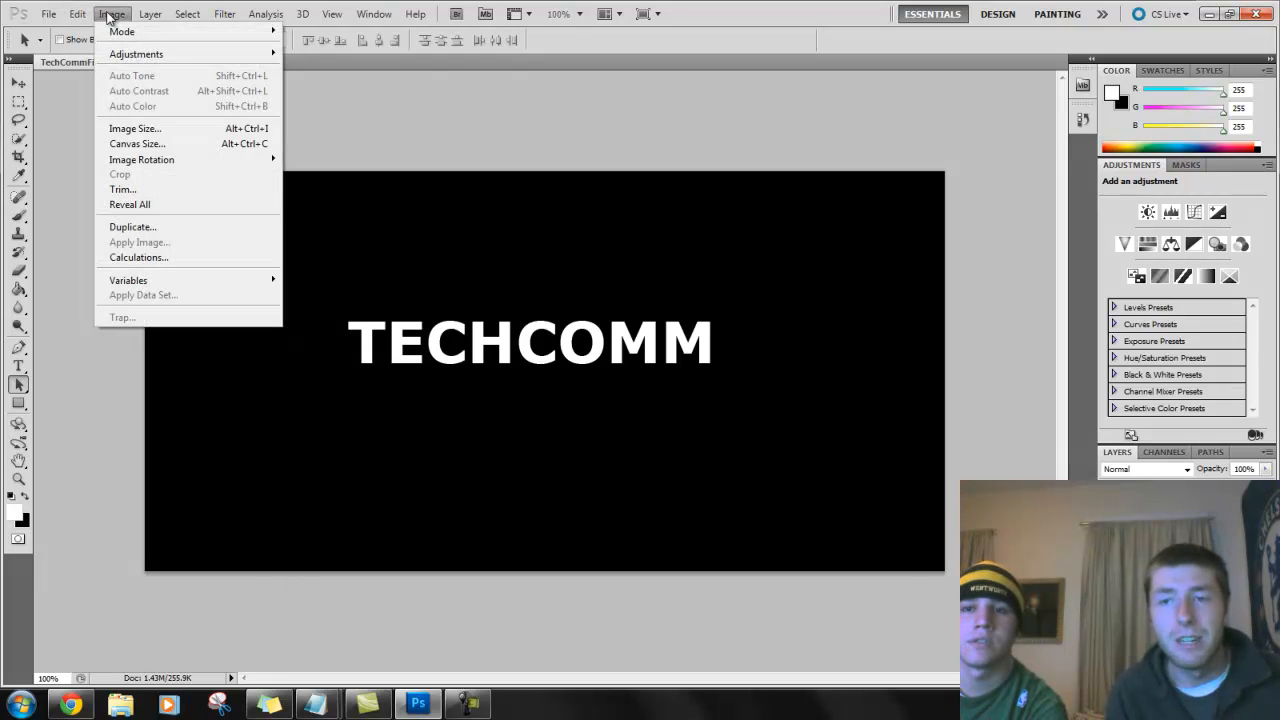
mouse_move(152, 14)
mouse_move(320, 33)
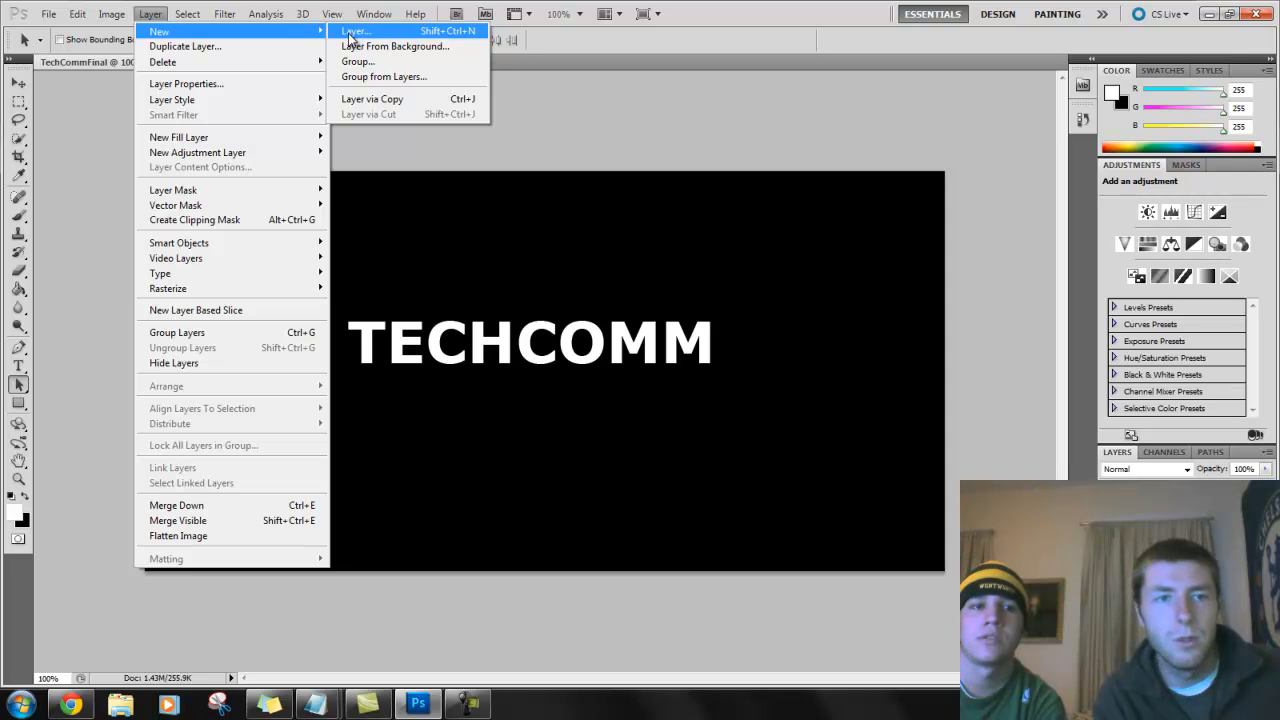
mouse_move(220, 13)
left_click(1175, 529)
left_click(150, 13)
mouse_move(175, 31)
left_click(392, 45)
type("Gradient")
left_click(766, 219)
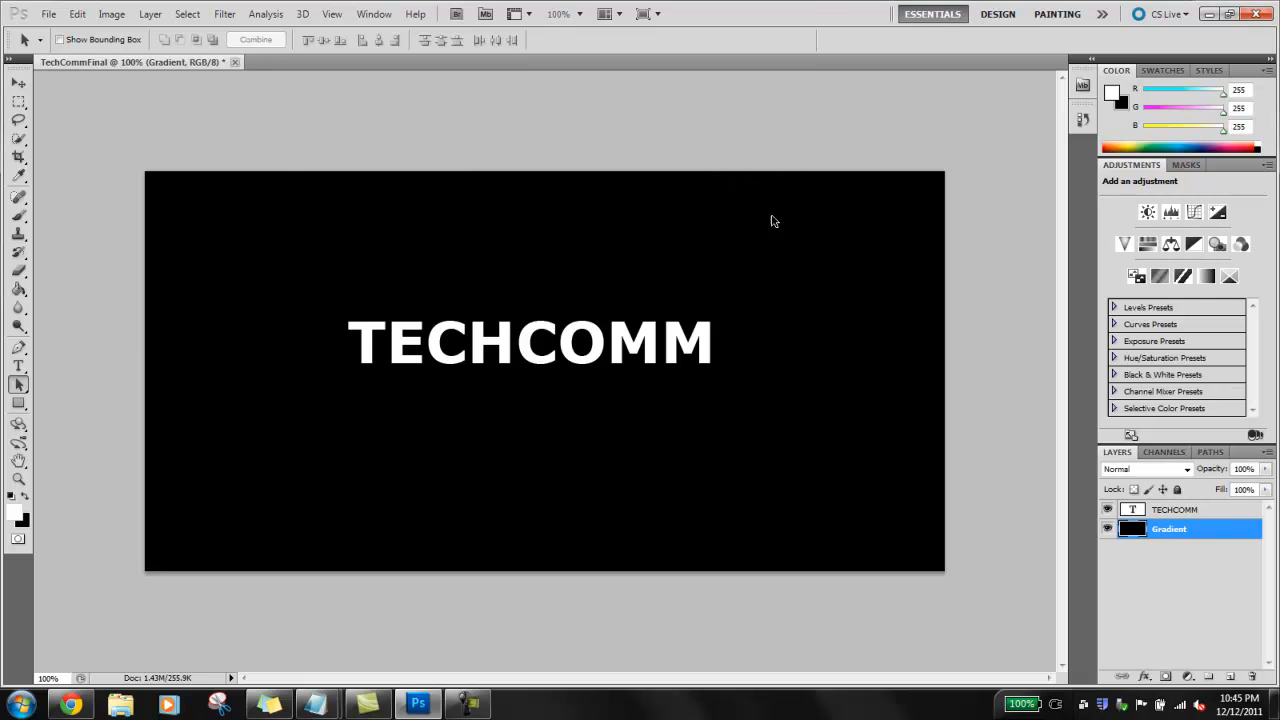
left_click(77, 13)
left_click(105, 31)
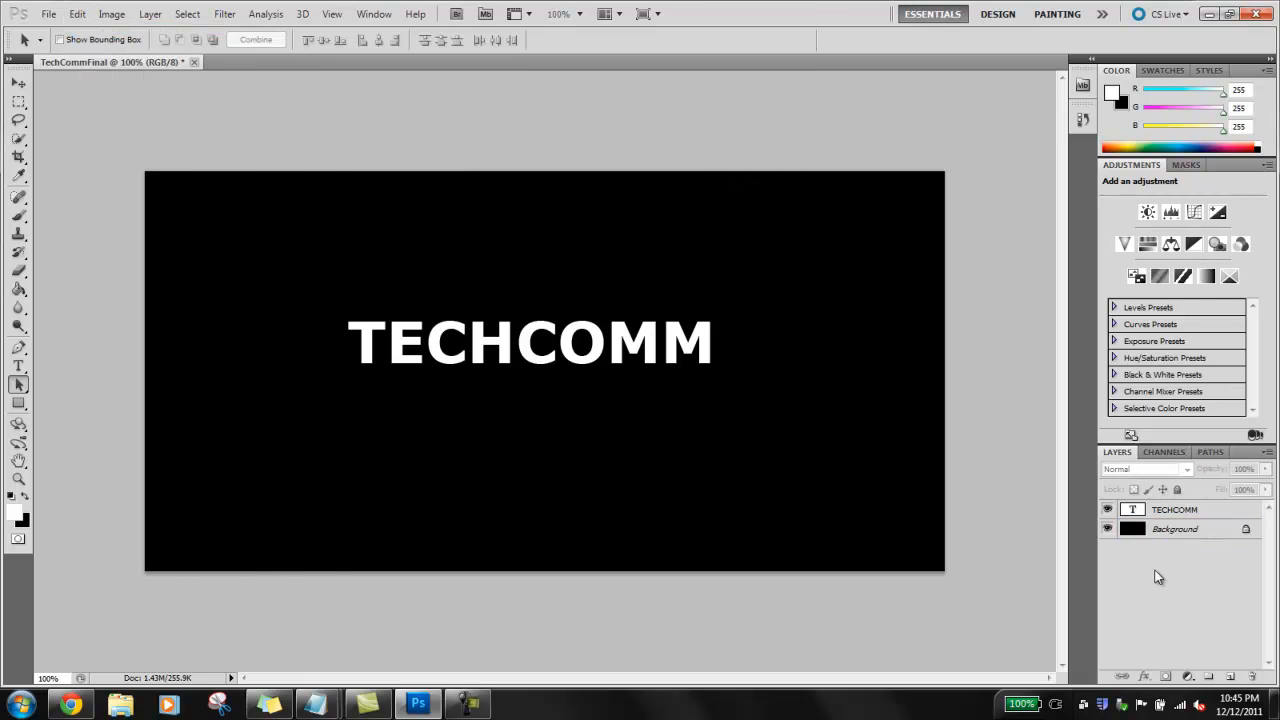
Step: Create a new layer named Gradient above the TECHCOMM text layer
left_click(150, 13)
mouse_move(175, 31)
left_click(395, 34)
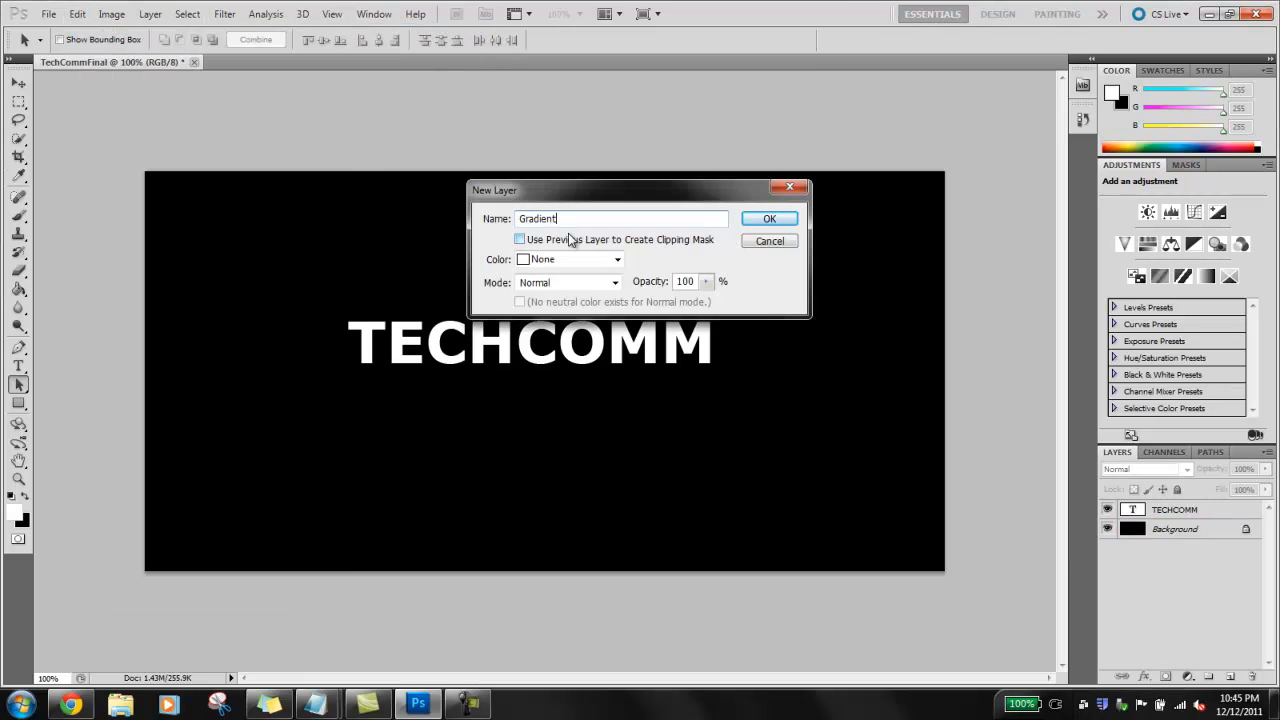
type("Gradient")
left_click(760, 218)
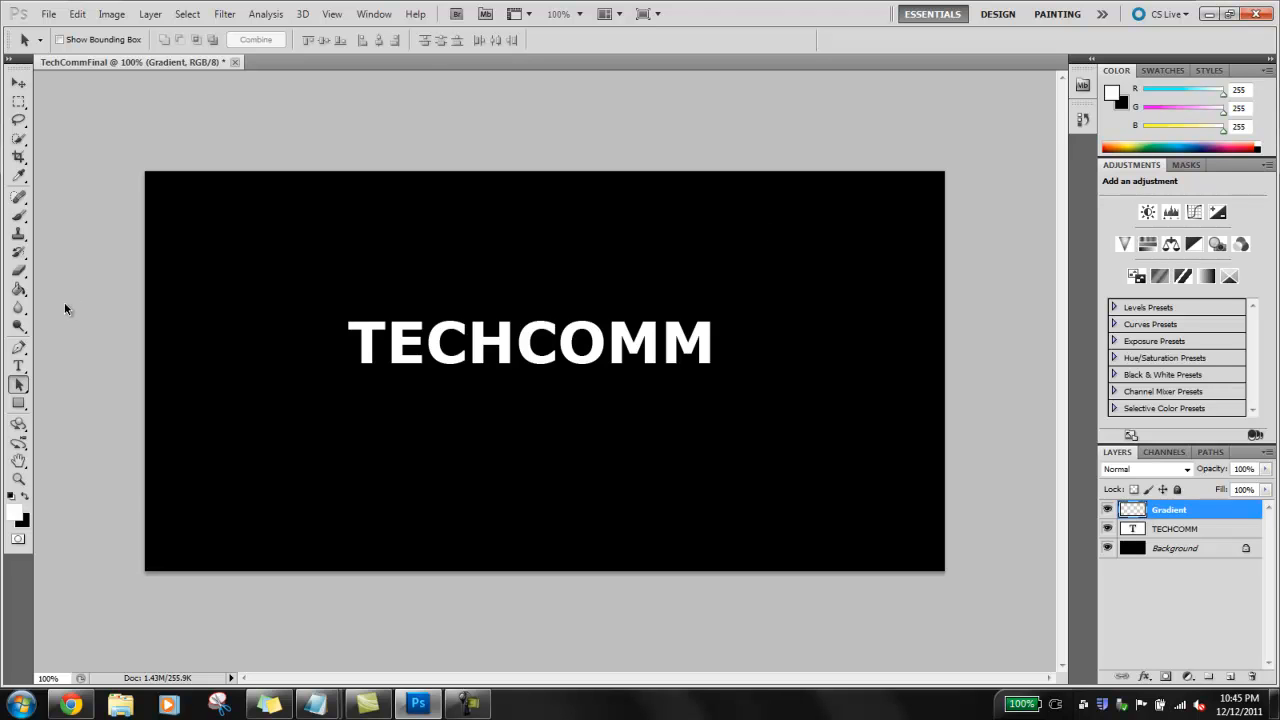
Step: Fill the Gradient layer with a vertical linear gradient from white near the top to black near the bottom of the canvas
right_click(22, 406)
right_click(21, 367)
right_click(20, 328)
right_click(20, 309)
right_click(20, 291)
left_click(84, 290)
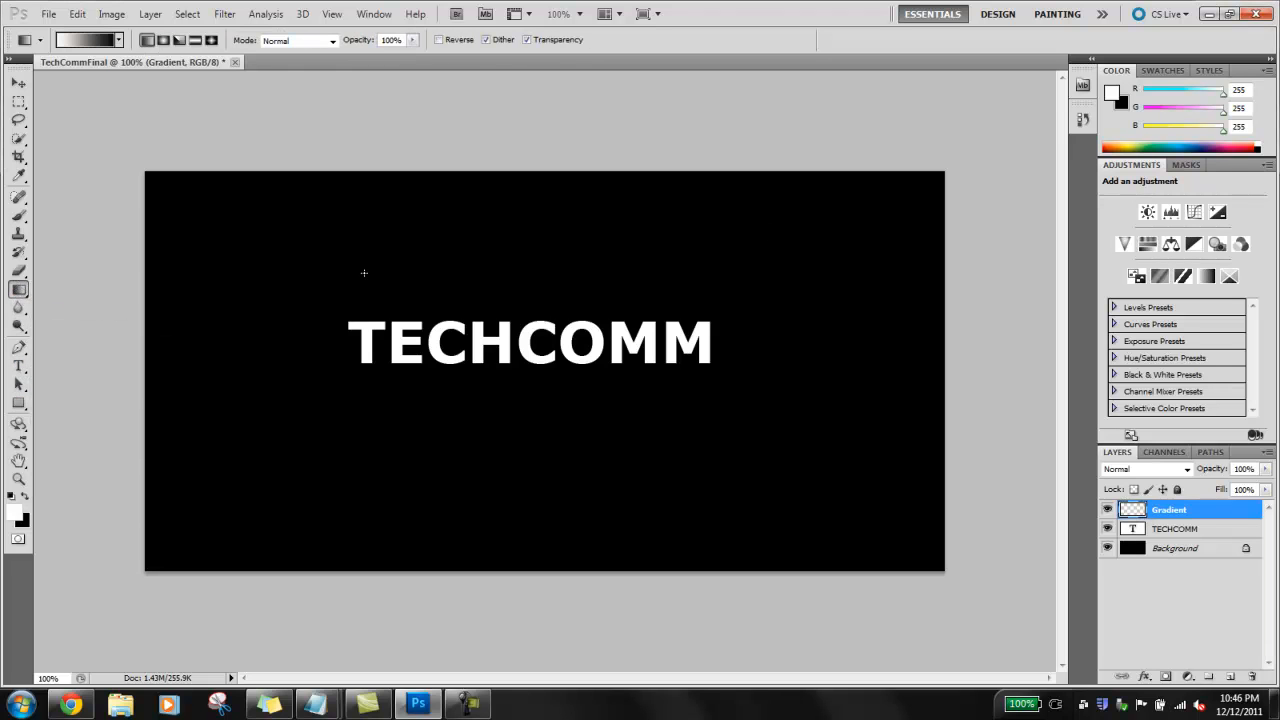
left_click_drag(720, 212, 733, 538)
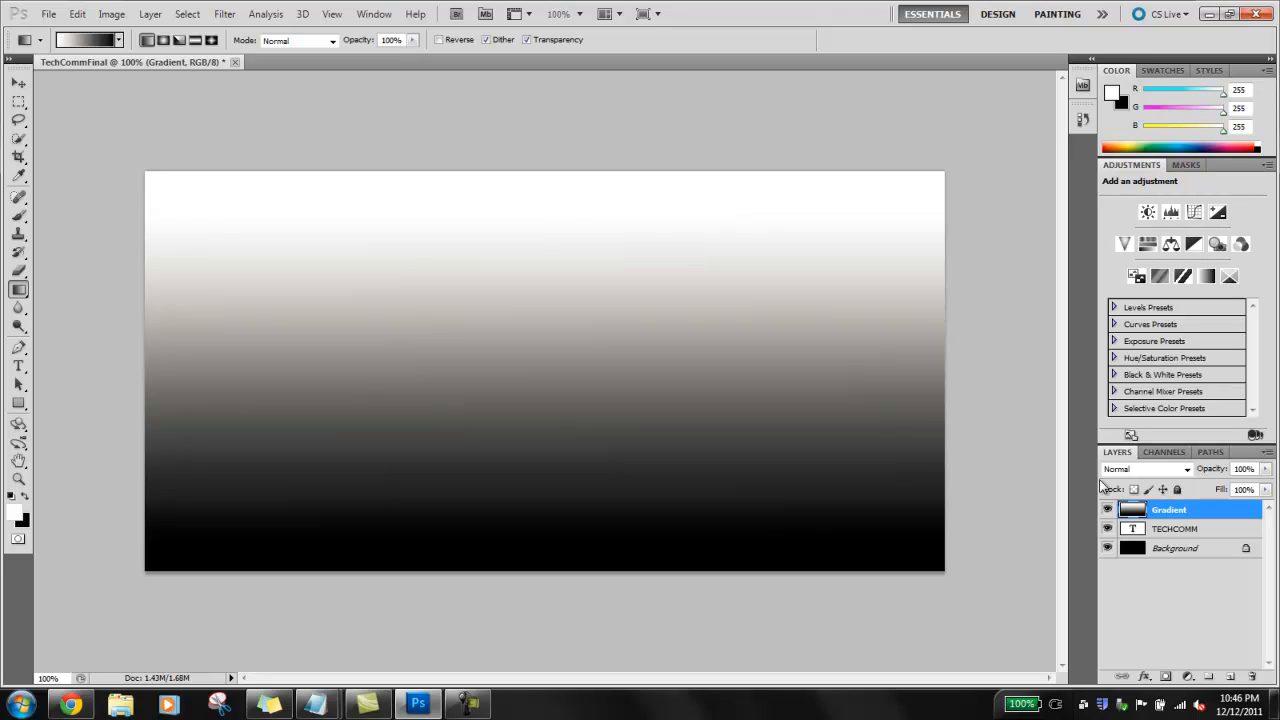
Step: Copy the part of the gradient inside the TECHCOMM text outline to a new layer named Gradient Layers
left_click(1137, 530, "ctrl")
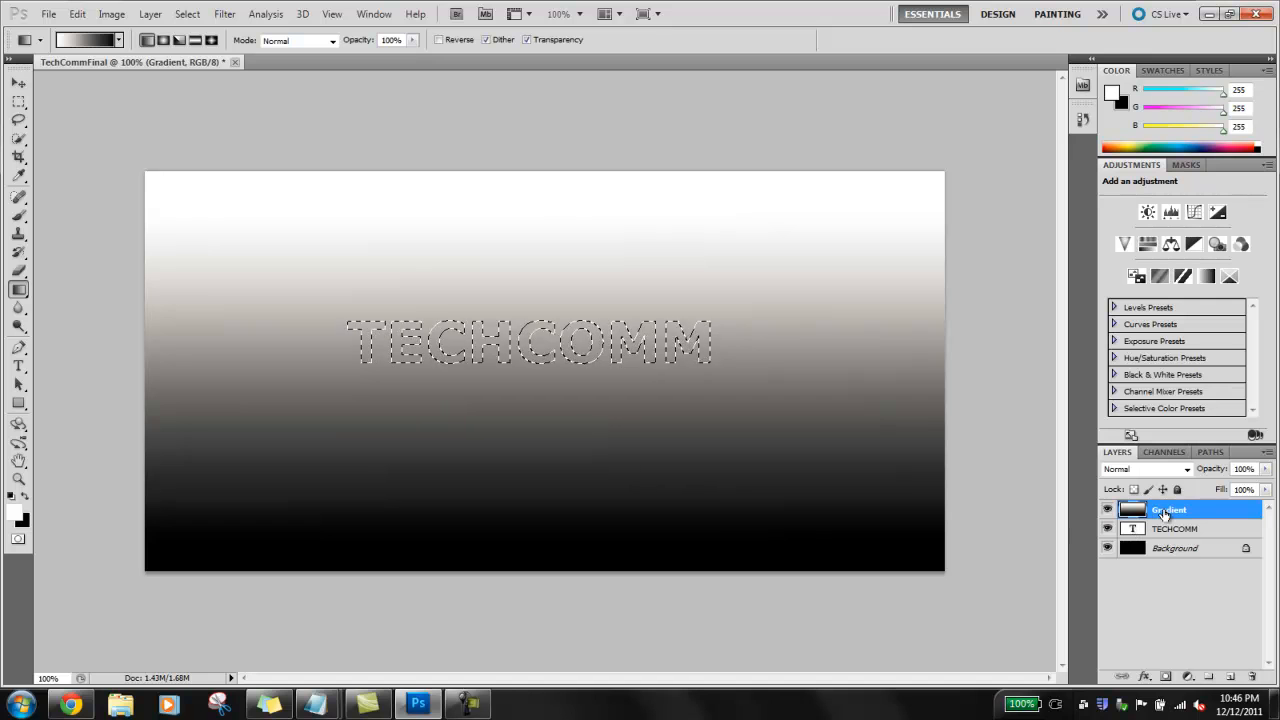
key("ctrl+j")
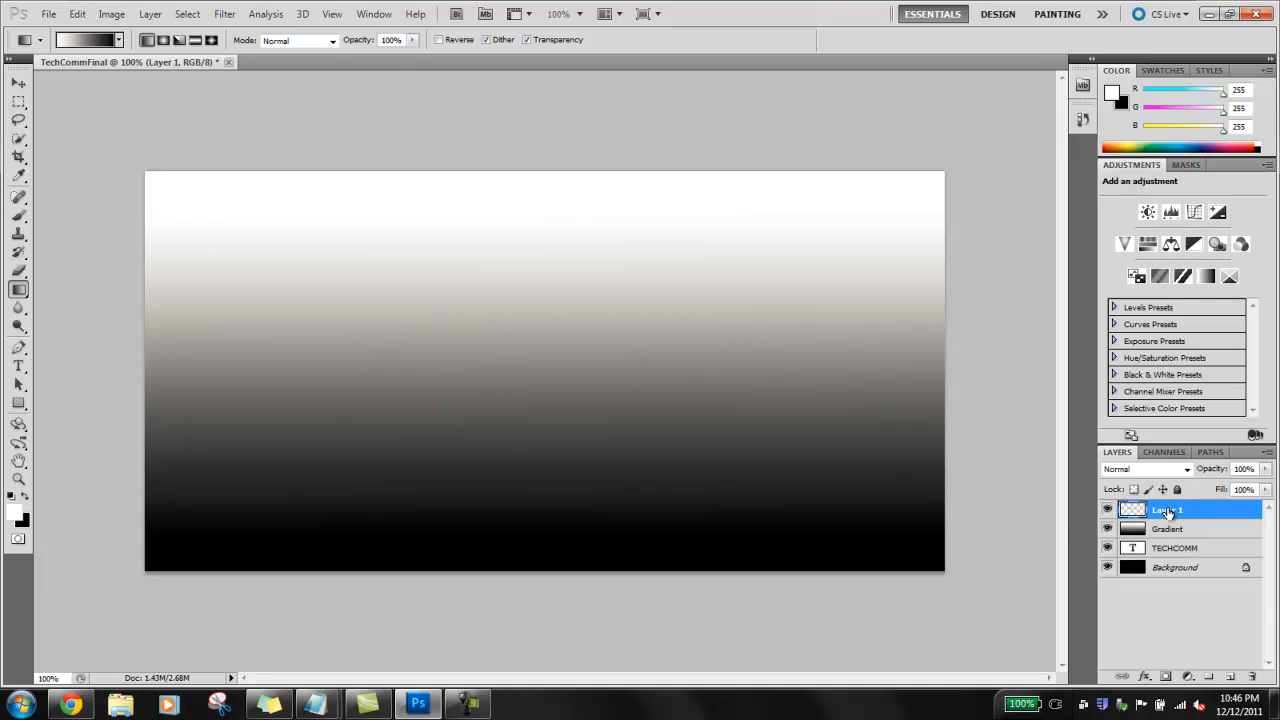
right_click(1168, 512)
left_click(1100, 125)
type("Gradient L")
left_click(758, 240)
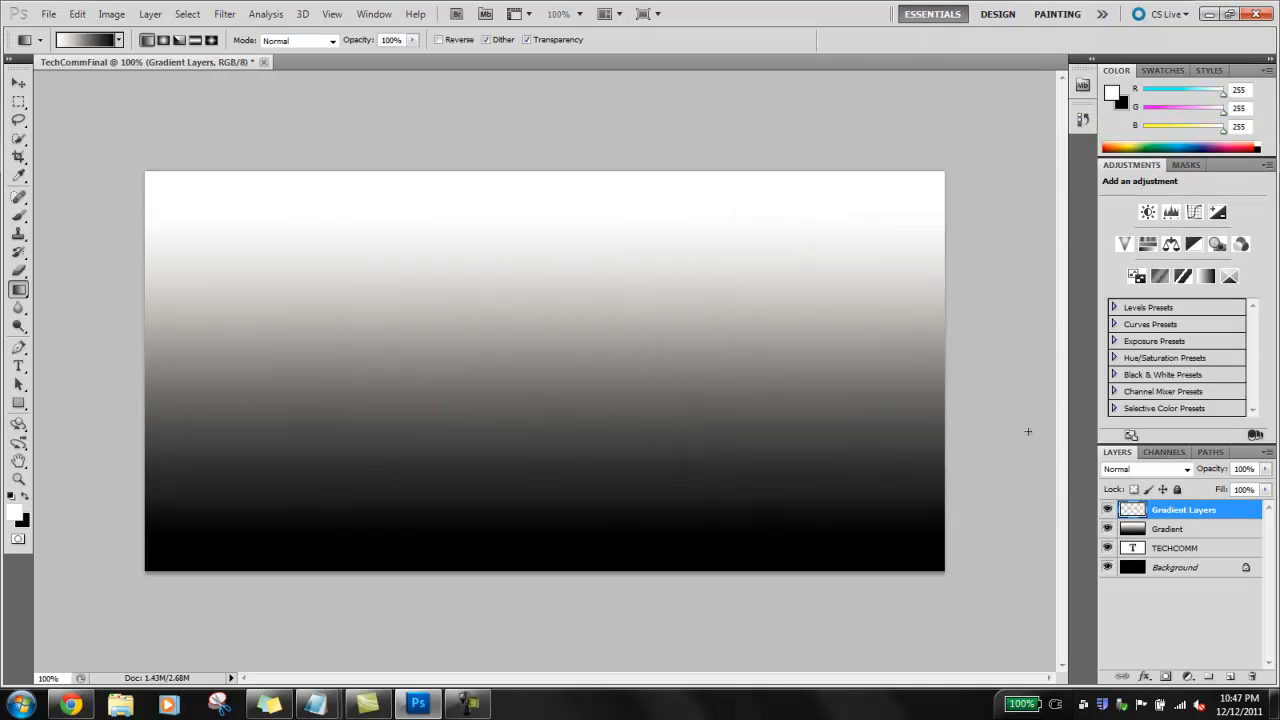
Step: Hide the Gradient and TECHCOMM layers, keeping Gradient Layers and the background visible
left_click(1107, 529)
left_click(1108, 567)
left_click(1108, 548)
left_click(1108, 567)
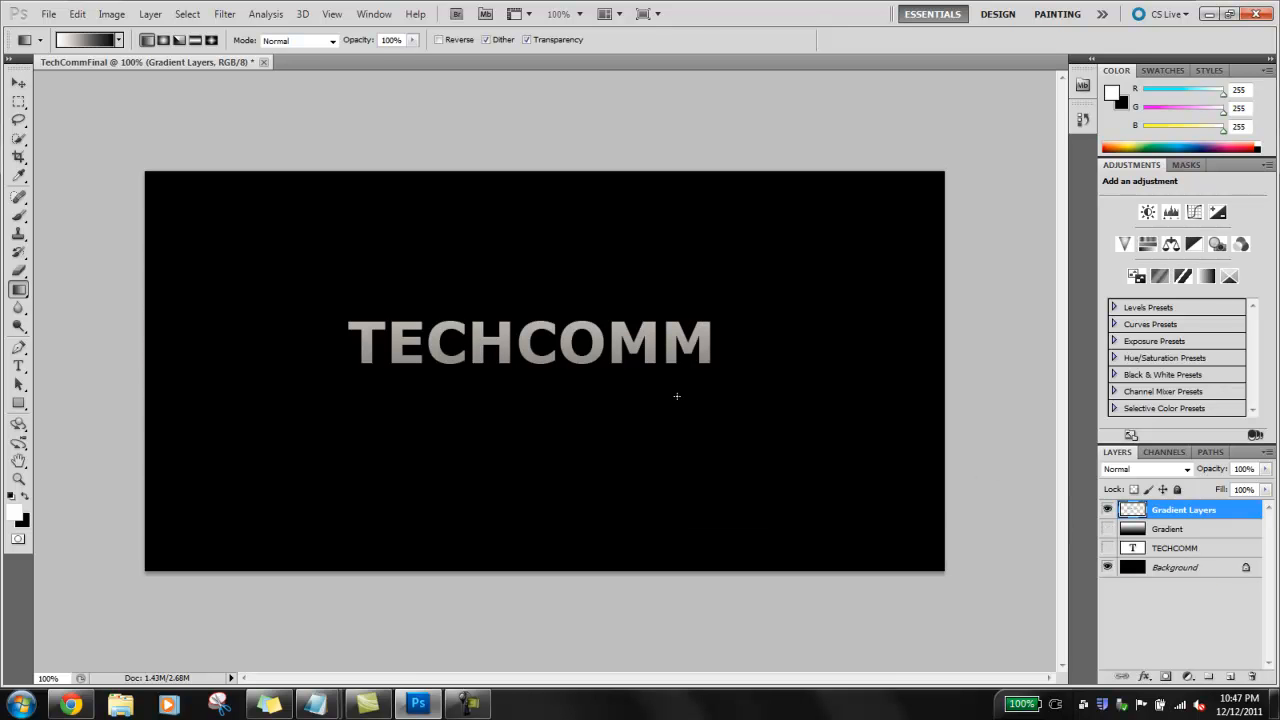
Step: Select only the letter T by intersecting the TECHCOMM text outline with a rectangular marquee around that letter
left_click(19, 104)
left_click(80, 101)
left_click_drag(306, 283, 754, 388)
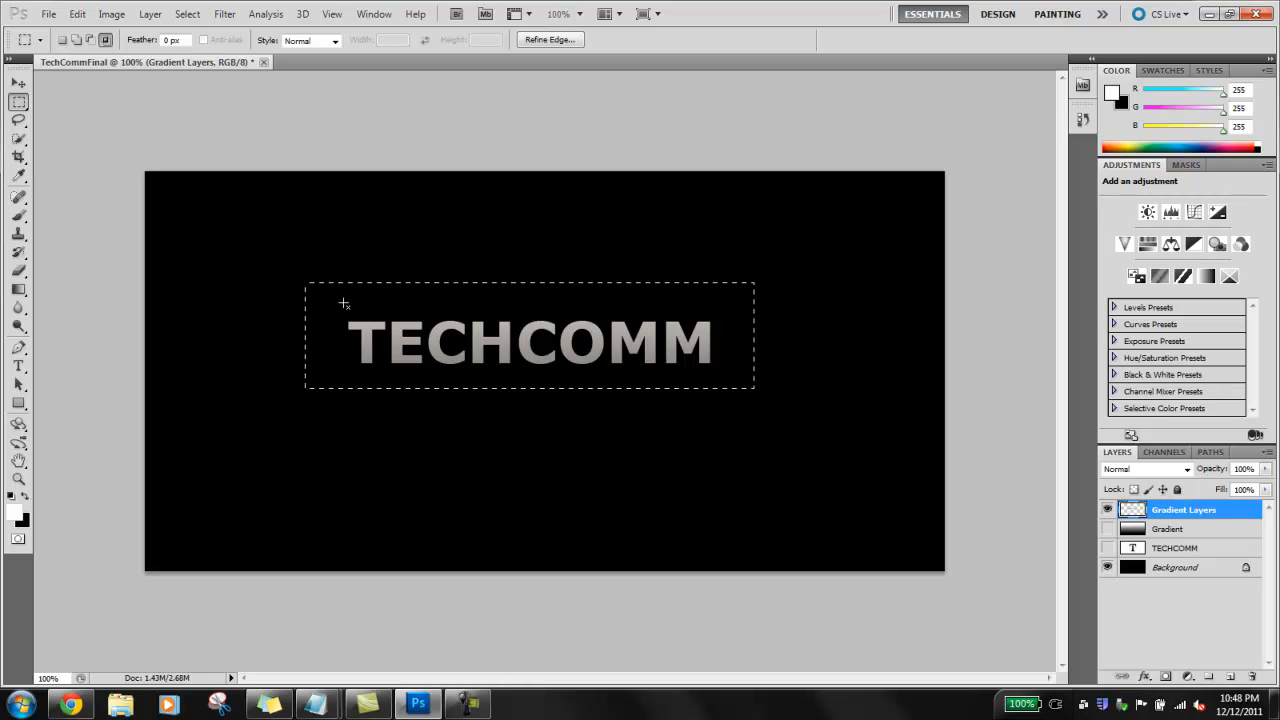
left_click_drag(343, 302, 389, 380)
left_click(1133, 549, "ctrl")
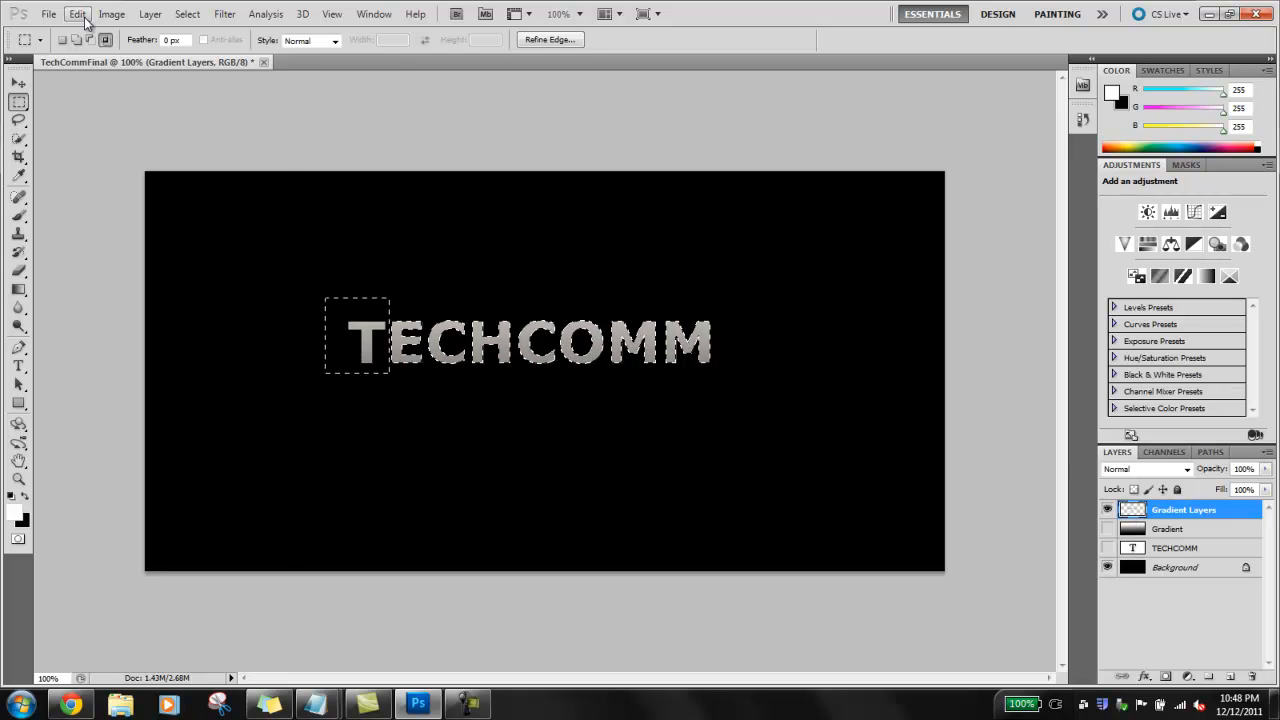
left_click_drag(346, 290, 389, 372)
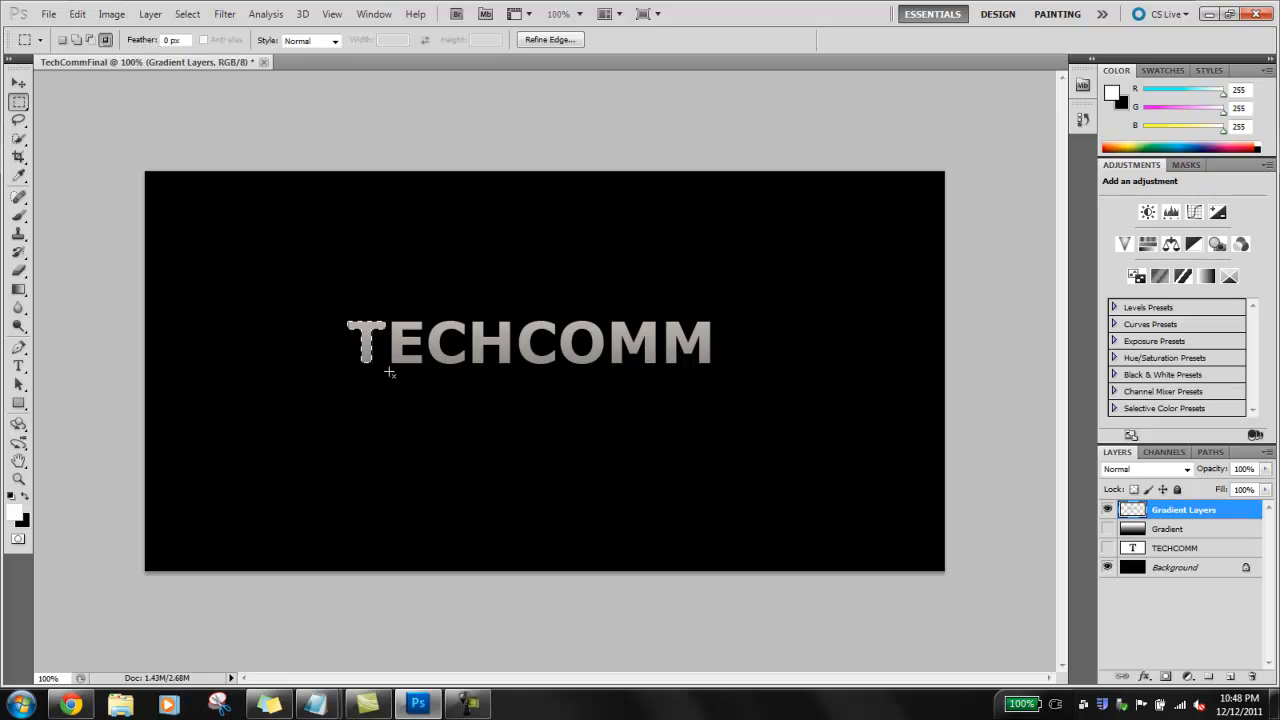
Step: Create a new layer named Colored Letters and set its blend mode to Screen
left_click(150, 14)
mouse_move(160, 28)
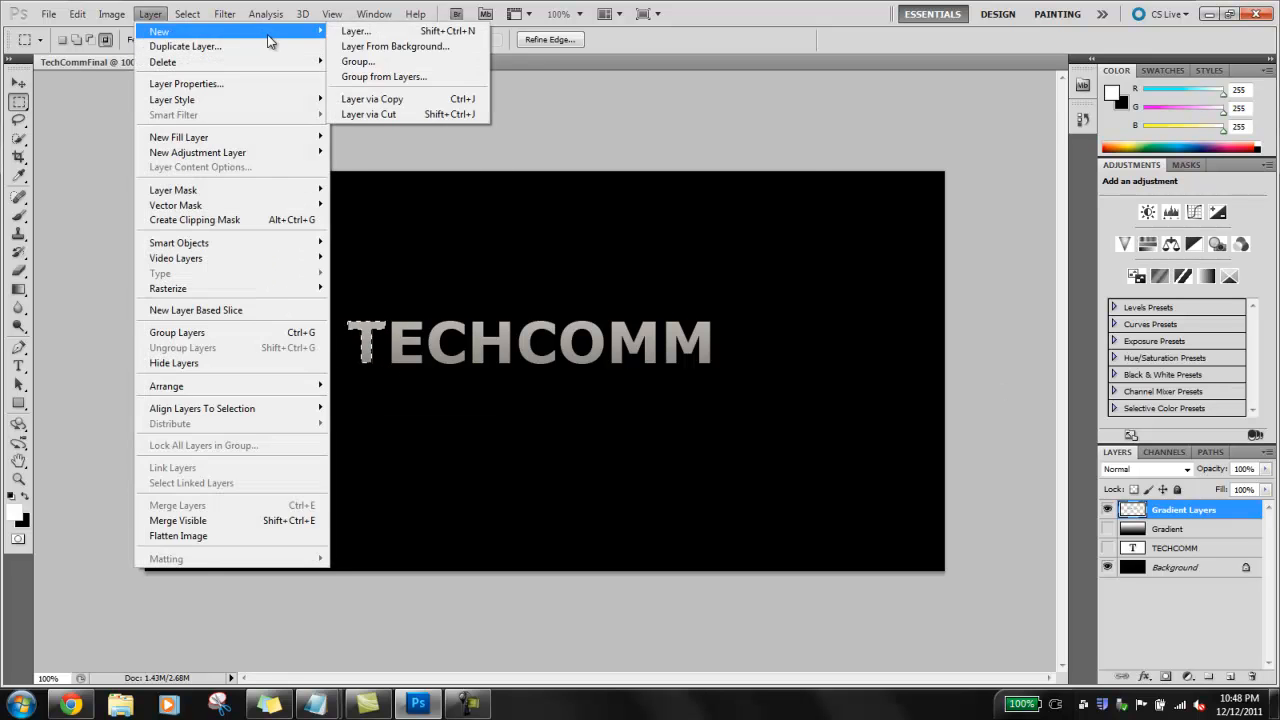
left_click(440, 28)
key("Return")
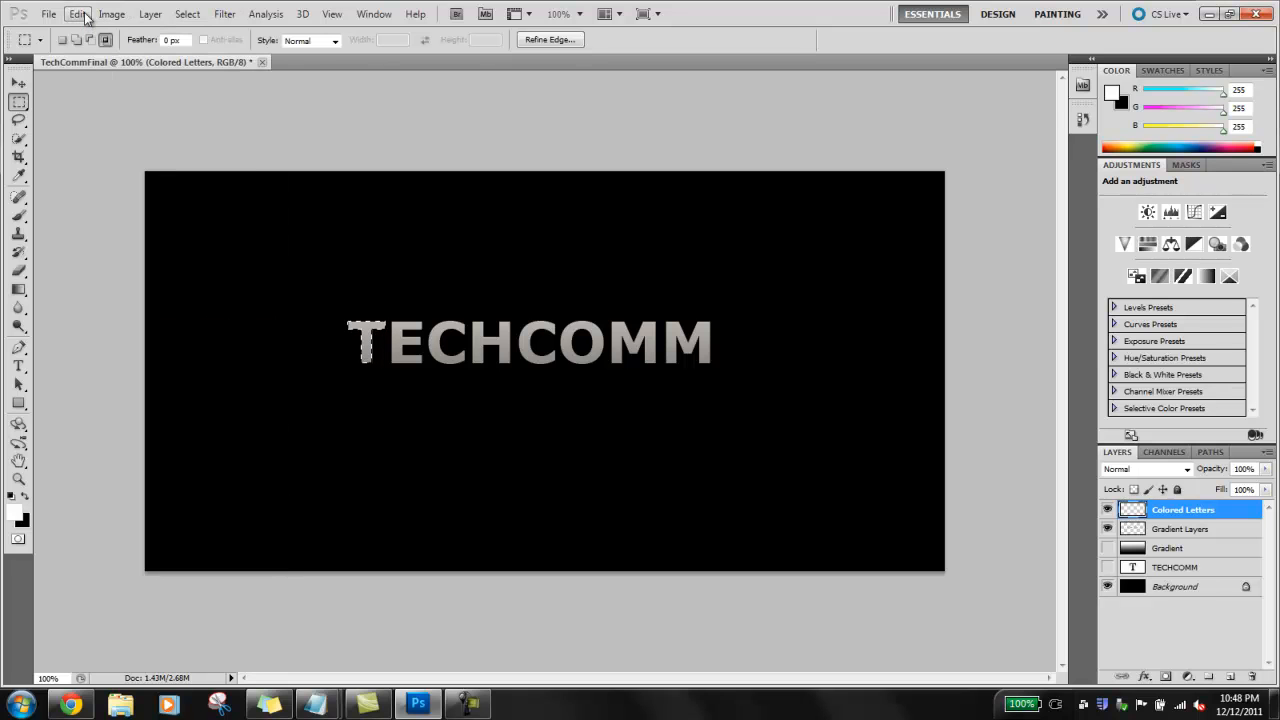
right_click(1201, 521)
key("Escape")
left_click(1187, 469)
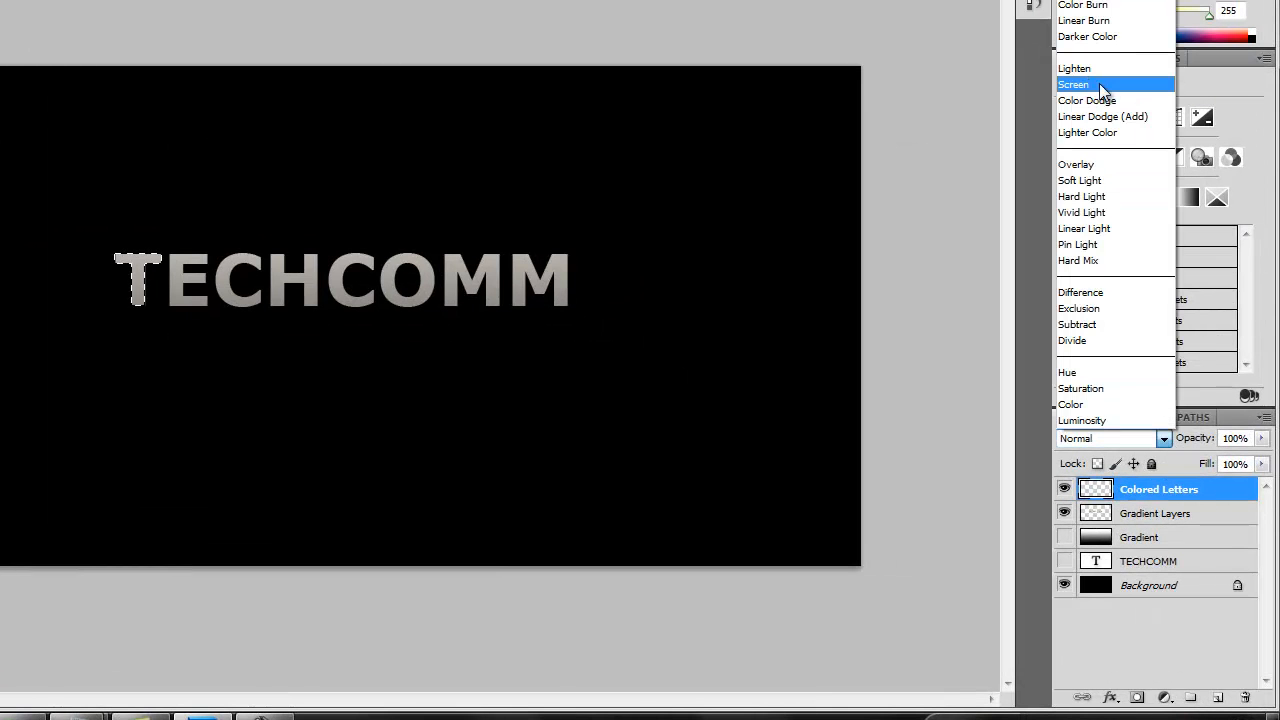
left_click(1100, 88)
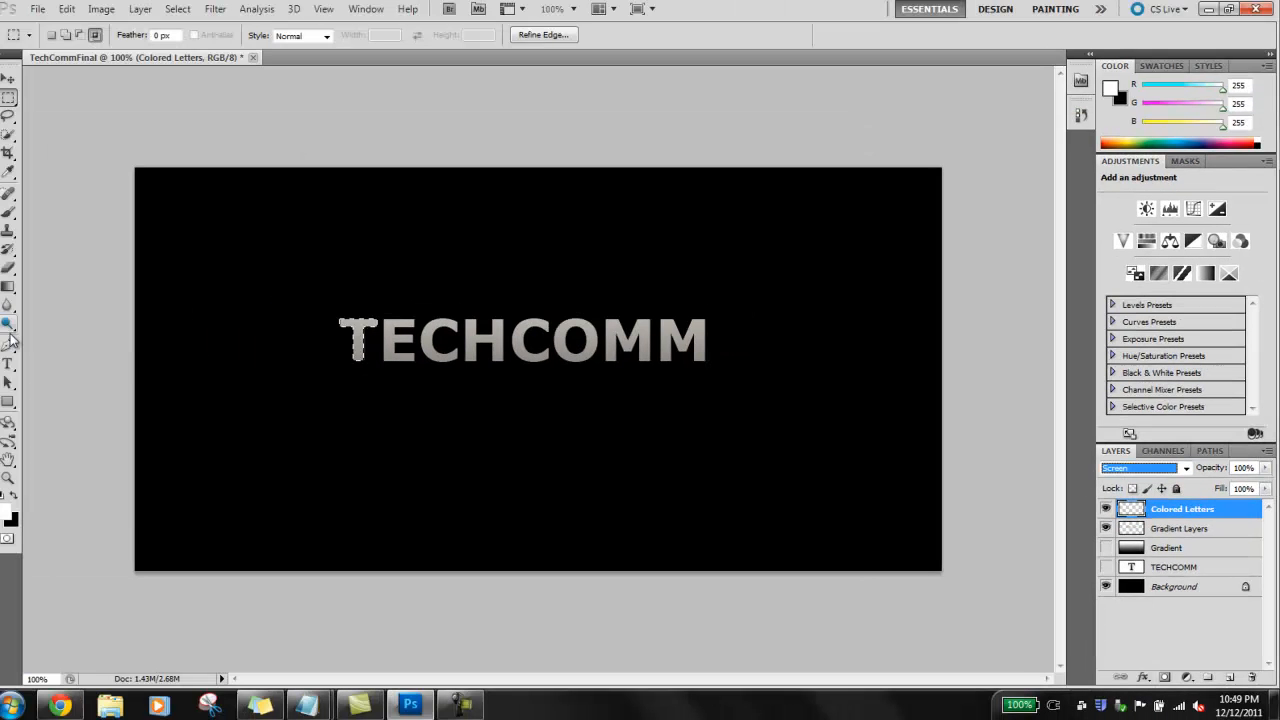
Step: Set the foreground color to red ff0000 and fill the selected letter T with the Paint Bucket on the Colored Letters layer
right_click(18, 289)
left_click(70, 303)
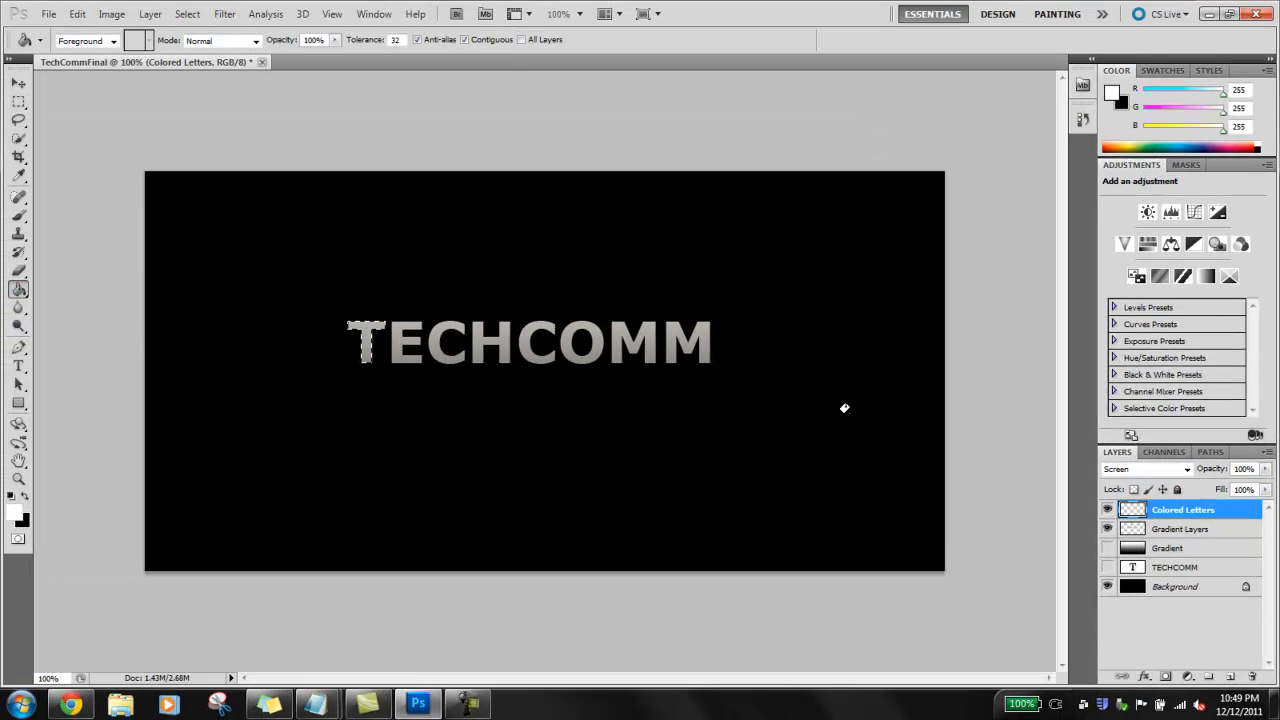
left_click(1112, 94)
left_click(713, 400)
key("BackSpace")
key("BackSpace")
key("BackSpace")
key("BackSpace")
type("0000")
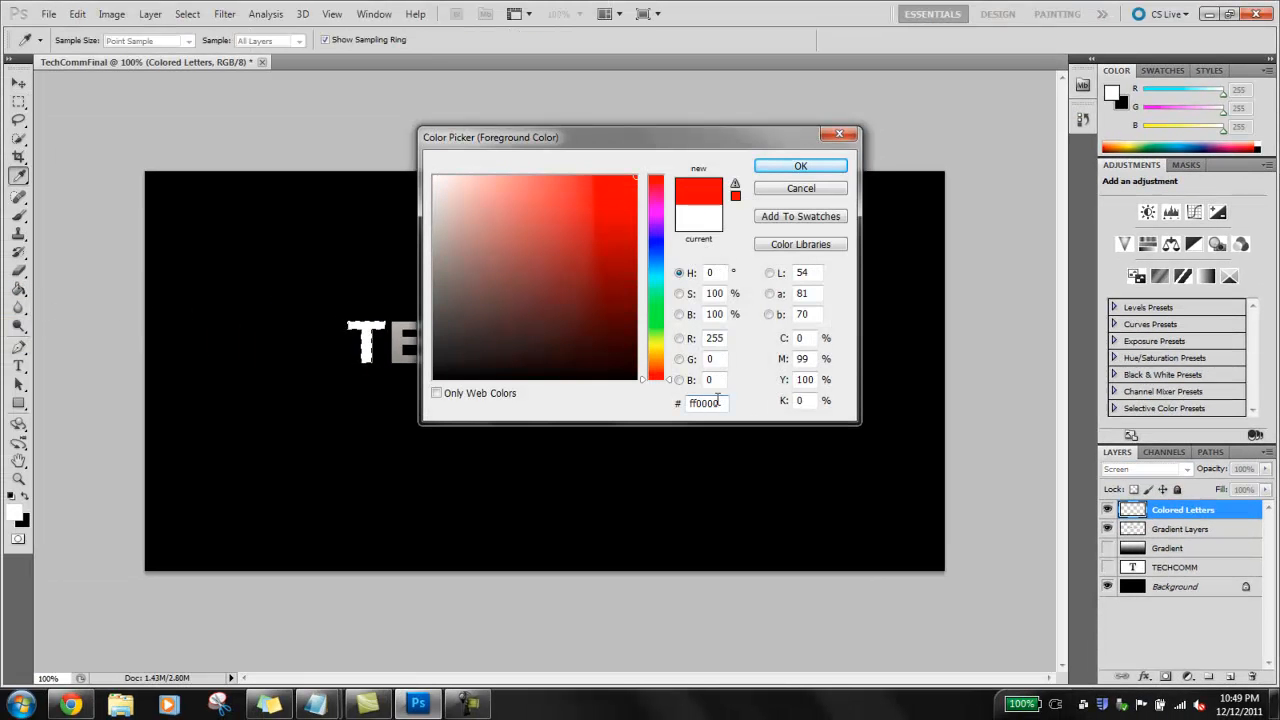
key("Return")
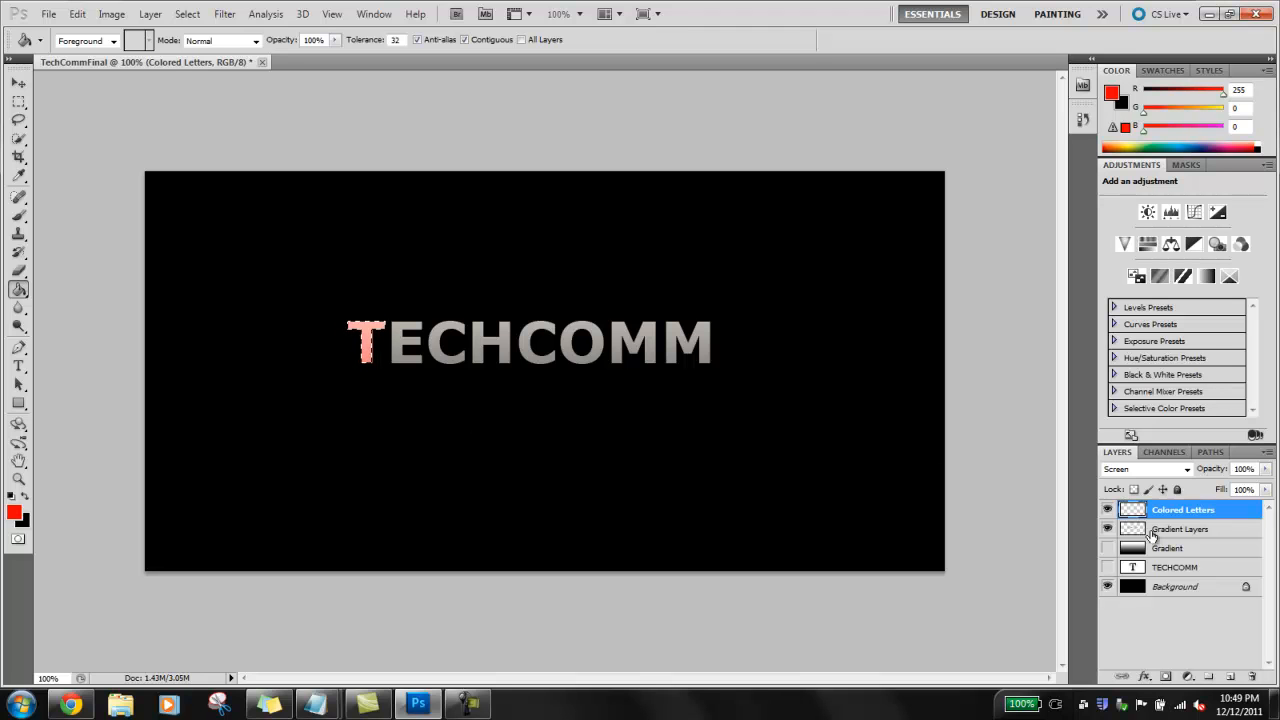
Step: Select only the letter E by intersecting the TECHCOMM text outline with a rectangular marquee around that letter
left_click(1165, 567)
key("m")
left_click_drag(325, 283, 797, 402)
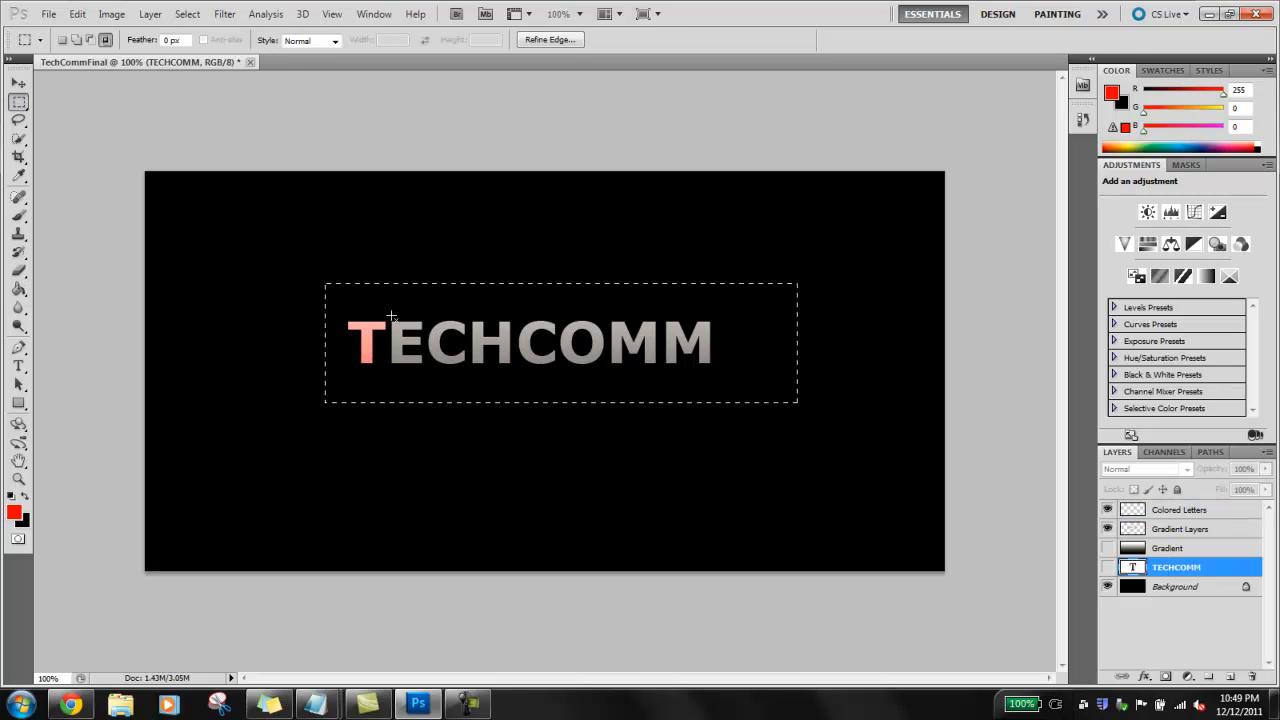
left_click(1134, 567, "ctrl")
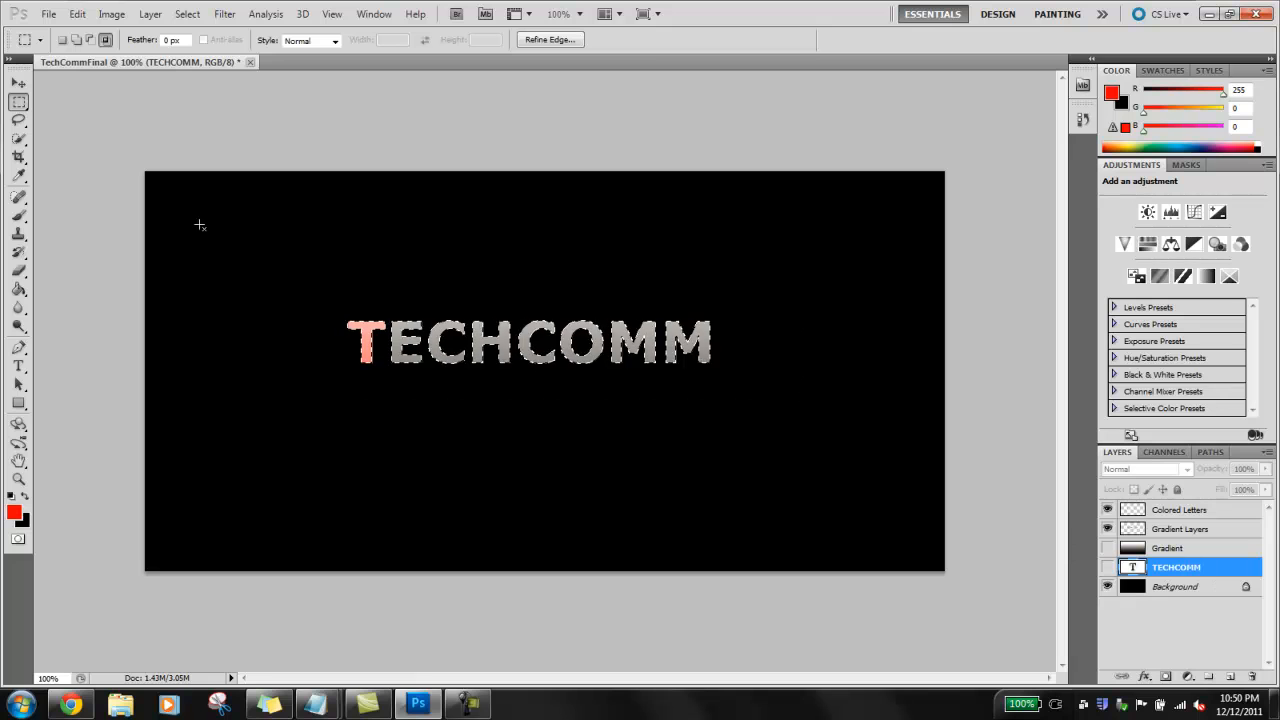
left_click_drag(338, 310, 427, 371)
left_click(592, 276)
left_click(1132, 569, "ctrl")
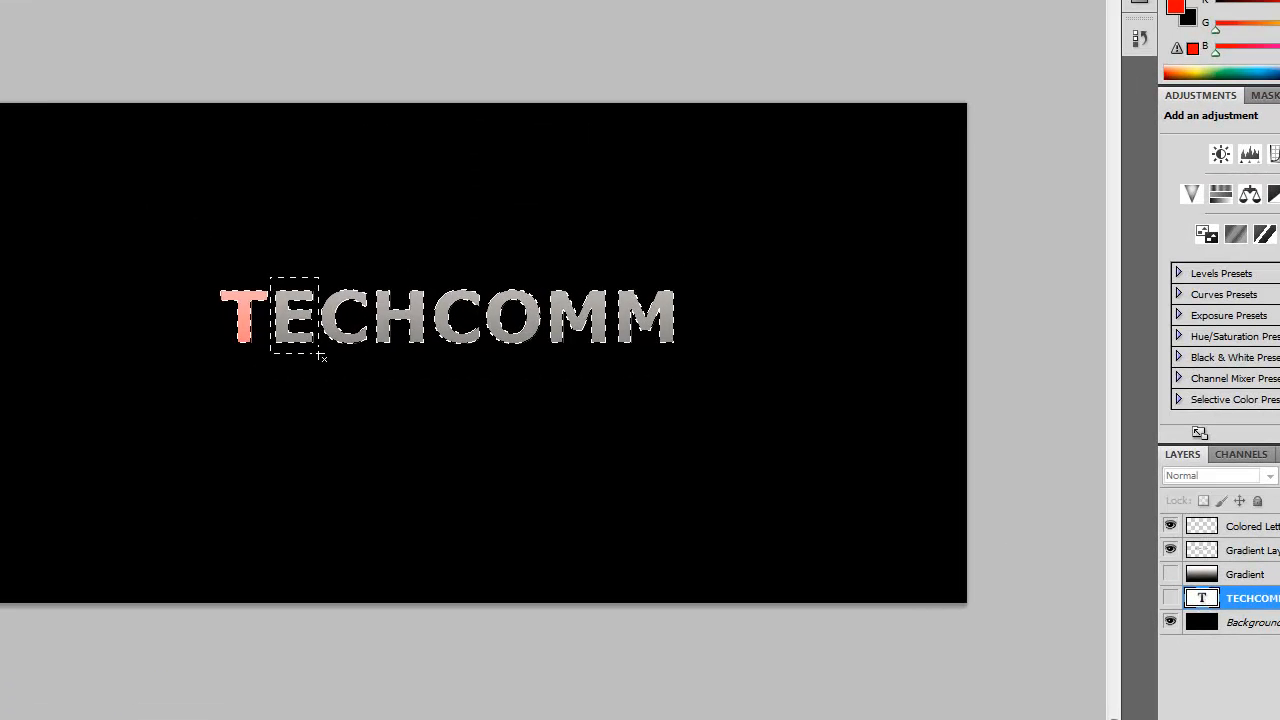
left_click_drag(322, 356, 322, 356)
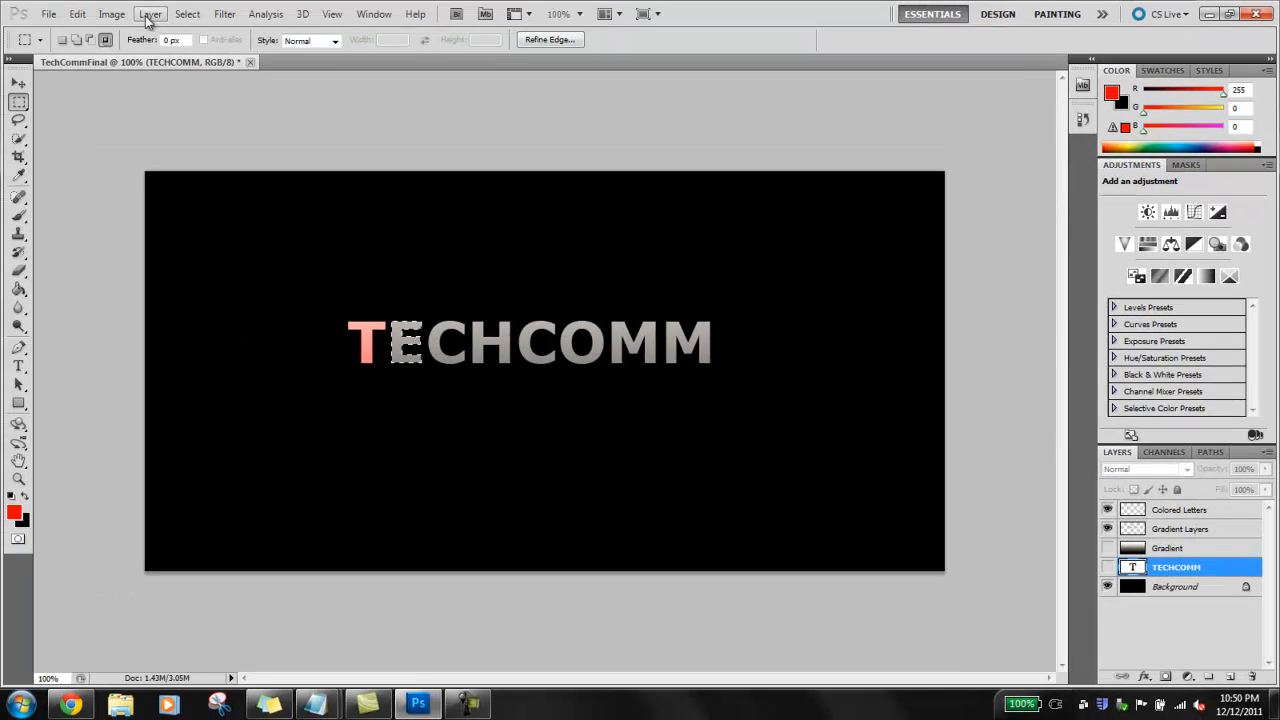
Step: Set the foreground color to orange ff7e00 and fill the selected letter E with the Paint Bucket on the Colored Letters layer
left_click(18, 290)
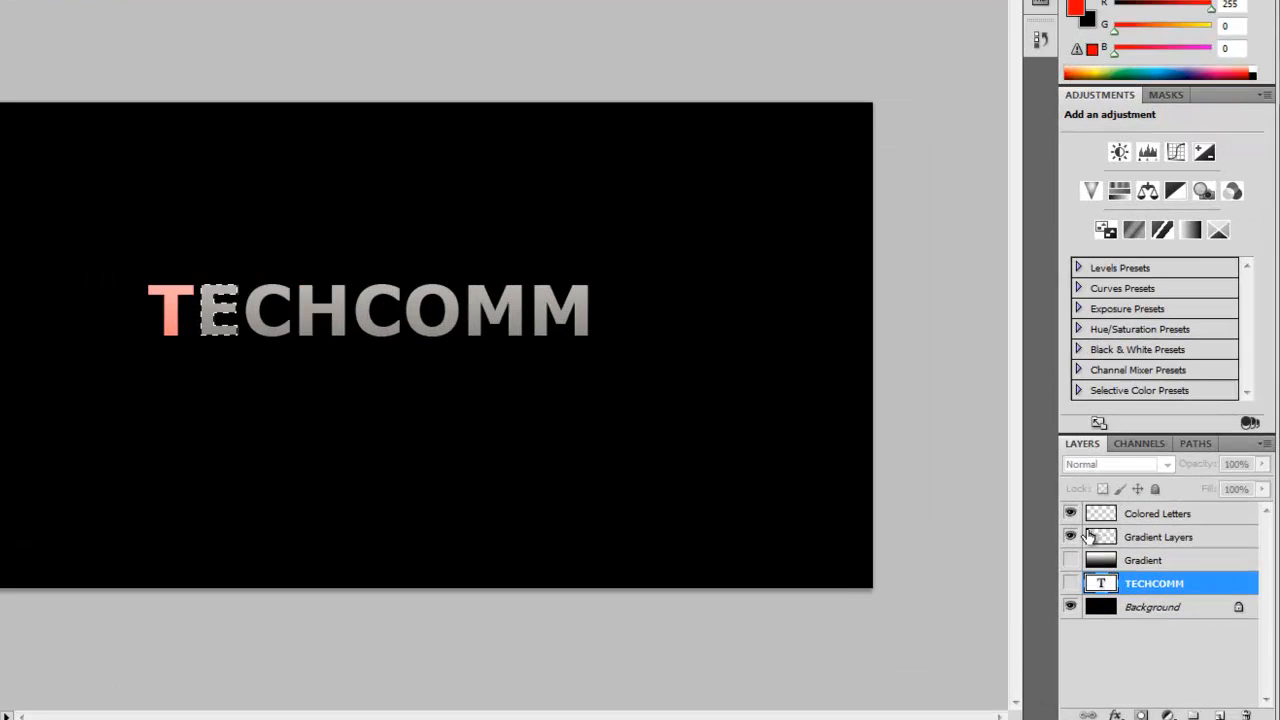
left_click(1145, 510)
left_click(1111, 95)
left_click(718, 404)
key("BackSpace")
key("BackSpace")
key("BackSpace")
key("BackSpace")
type("7e00")
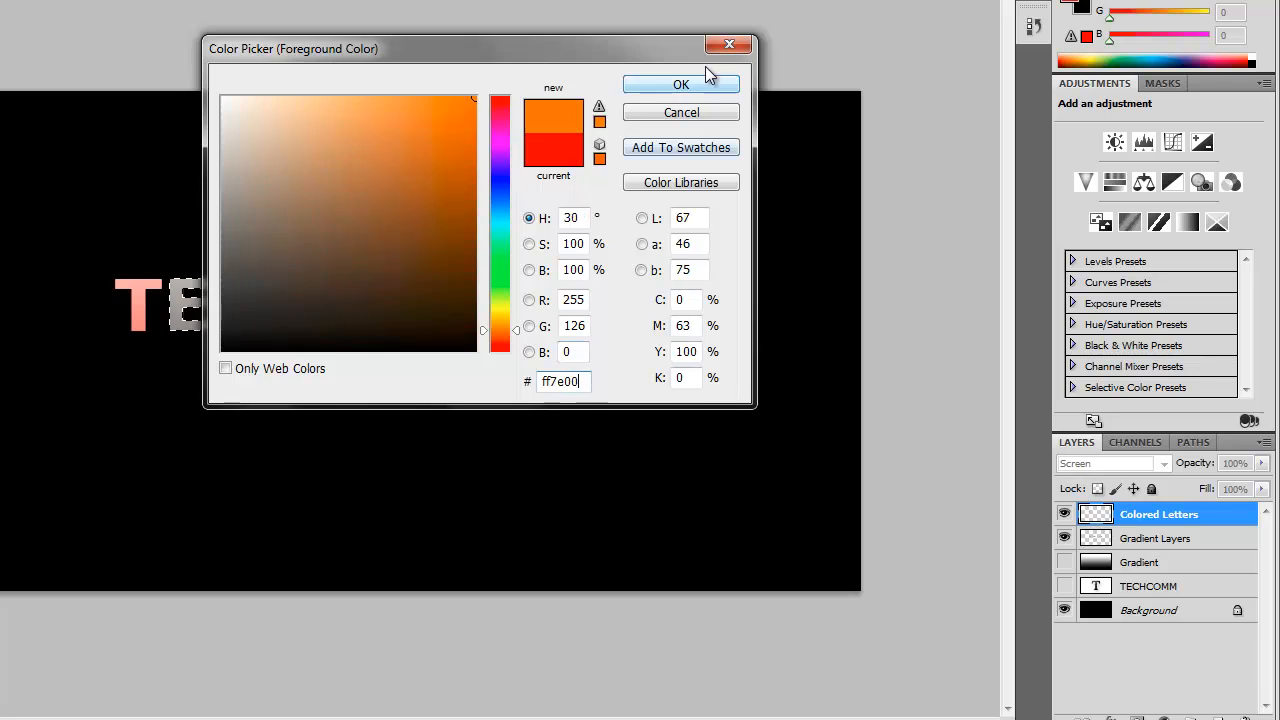
left_click(707, 78)
left_click(189, 305)
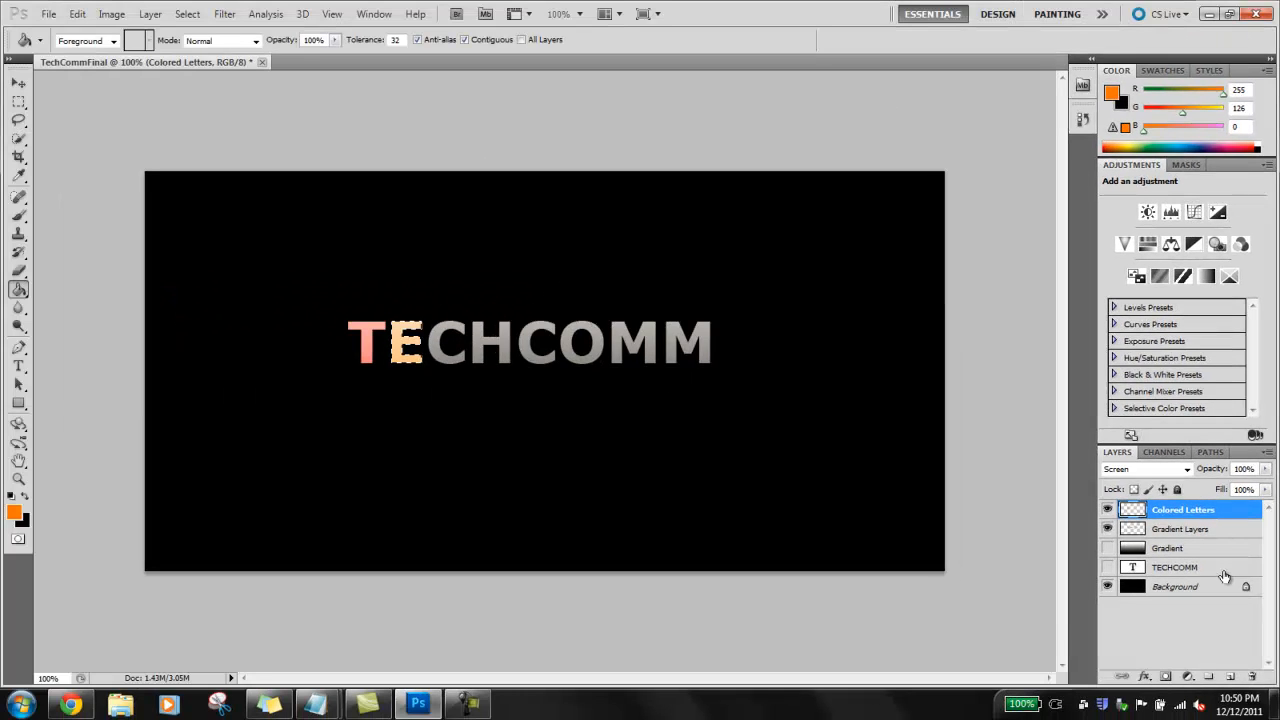
Step: Select only the first letter C by intersecting the TECHCOMM text outline with a rectangular marquee around that letter
left_click(1150, 569, "ctrl")
left_click(1132, 567, "ctrl")
left_click(18, 101)
left_click_drag(423, 316, 468, 371)
Step: Set the foreground color to yellow fffc00, fill the first C on the Colored Letters layer, and clear the selection
left_click(1112, 93)
left_click(720, 404)
key("BackSpace")
key("BackSpace")
key("BackSpace")
key("BackSpace")
type("fc00")
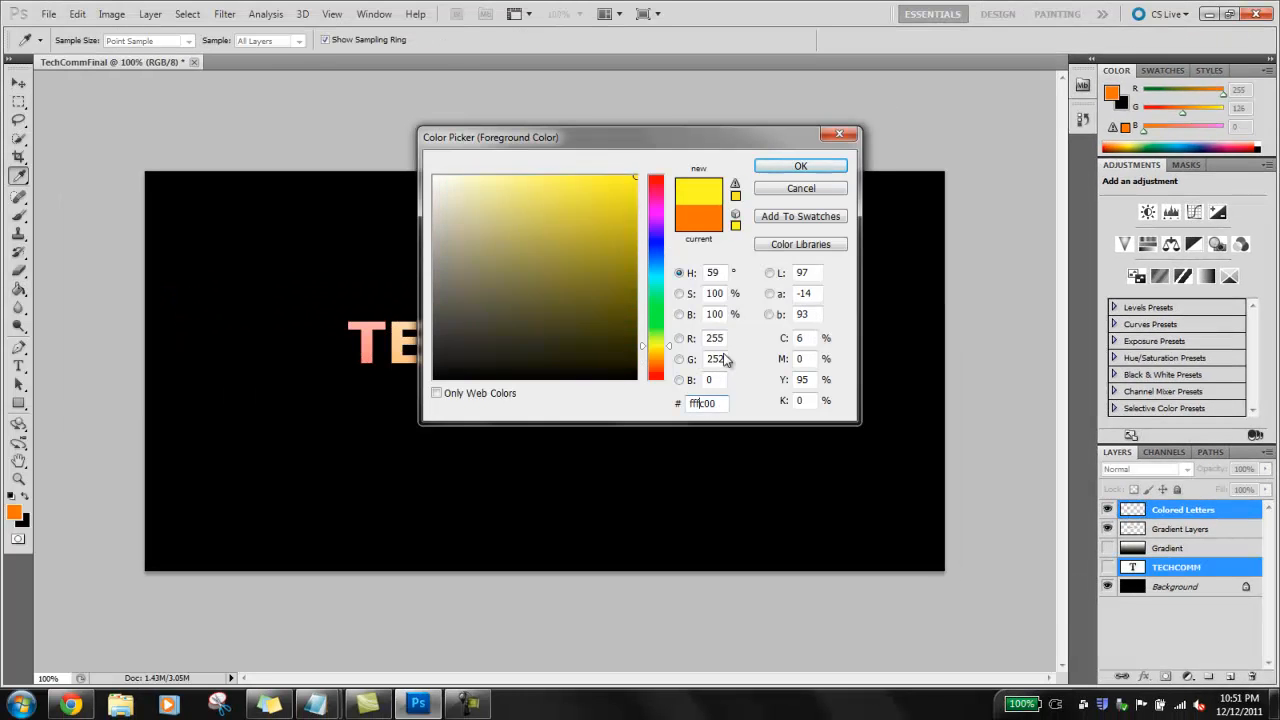
left_click(801, 166)
left_click(18, 290)
left_click(1183, 510)
left_click(438, 343)
key("ctrl+d")
Step: Select only the letter H by intersecting the TECHCOMM text outline with a rectangular marquee around that letter
left_click(1132, 567, "ctrl")
left_click(18, 101)
left_click_drag(469, 314, 517, 371)
Step: Set the foreground color to blue 0a2ff0, fill the letter H with the Paint Bucket, and clear the selection
left_click(1112, 93)
double_click(720, 403)
type("0a2ff0")
left_click(801, 166)
left_click(18, 290)
left_click(490, 343)
key("ctrl+d")
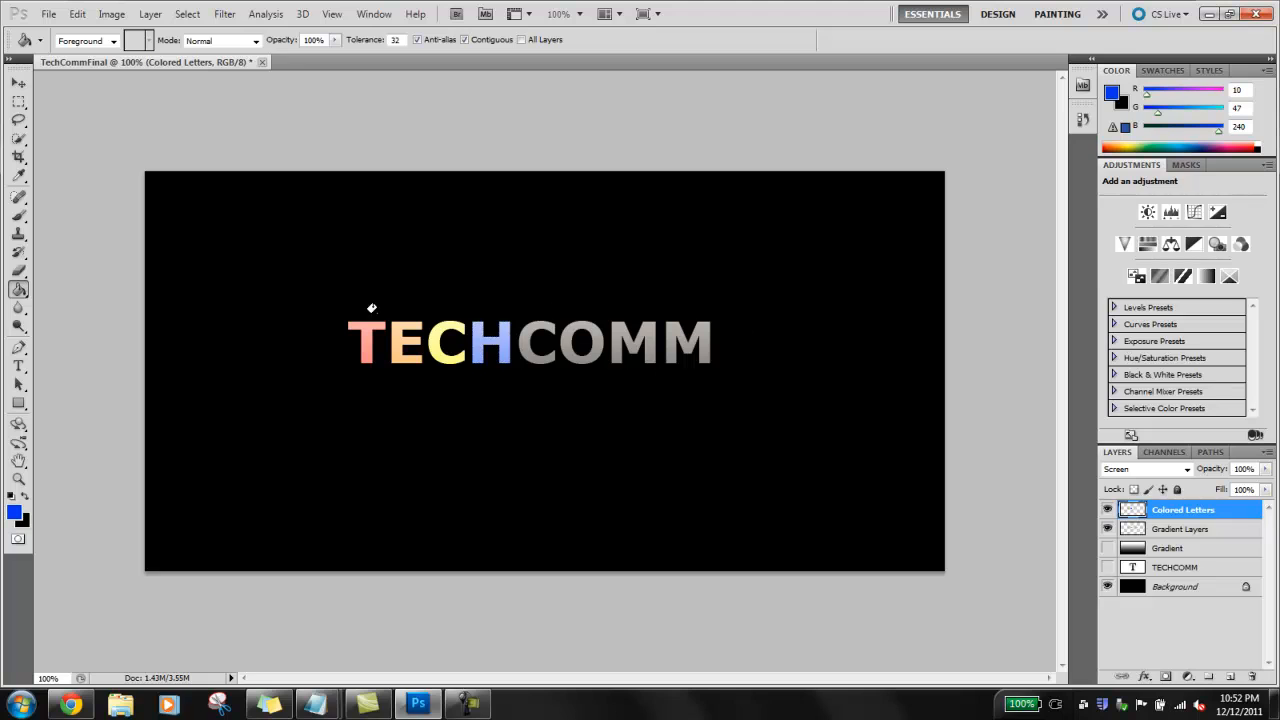
Step: Select only the second letter C by intersecting the TECHCOMM text outline with a rectangular marquee around that letter
left_click(1132, 567, "ctrl")
left_click(18, 101)
left_click_drag(560, 314, 516, 367)
Step: Set the foreground color to green 06ec00 and fill the second C on the Colored Letters layer
left_click(1069, 116)
double_click(568, 505)
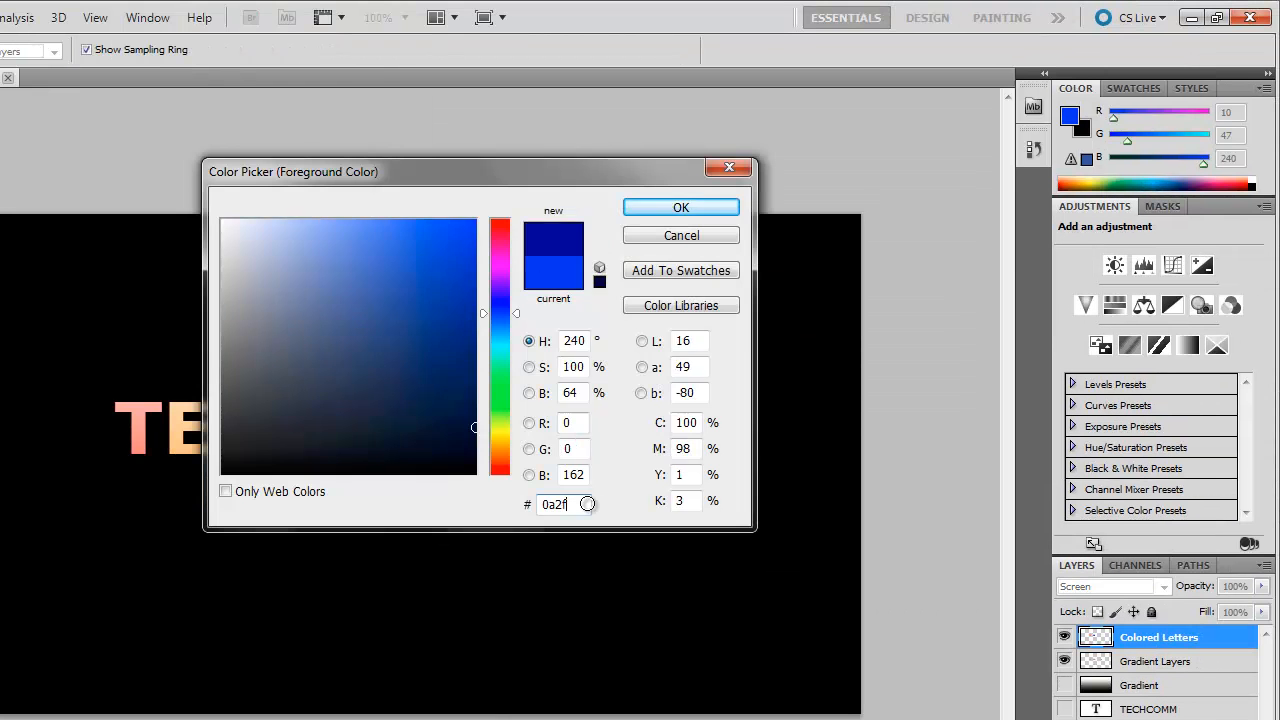
type("06ec00")
left_click(680, 206)
left_click(352, 429)
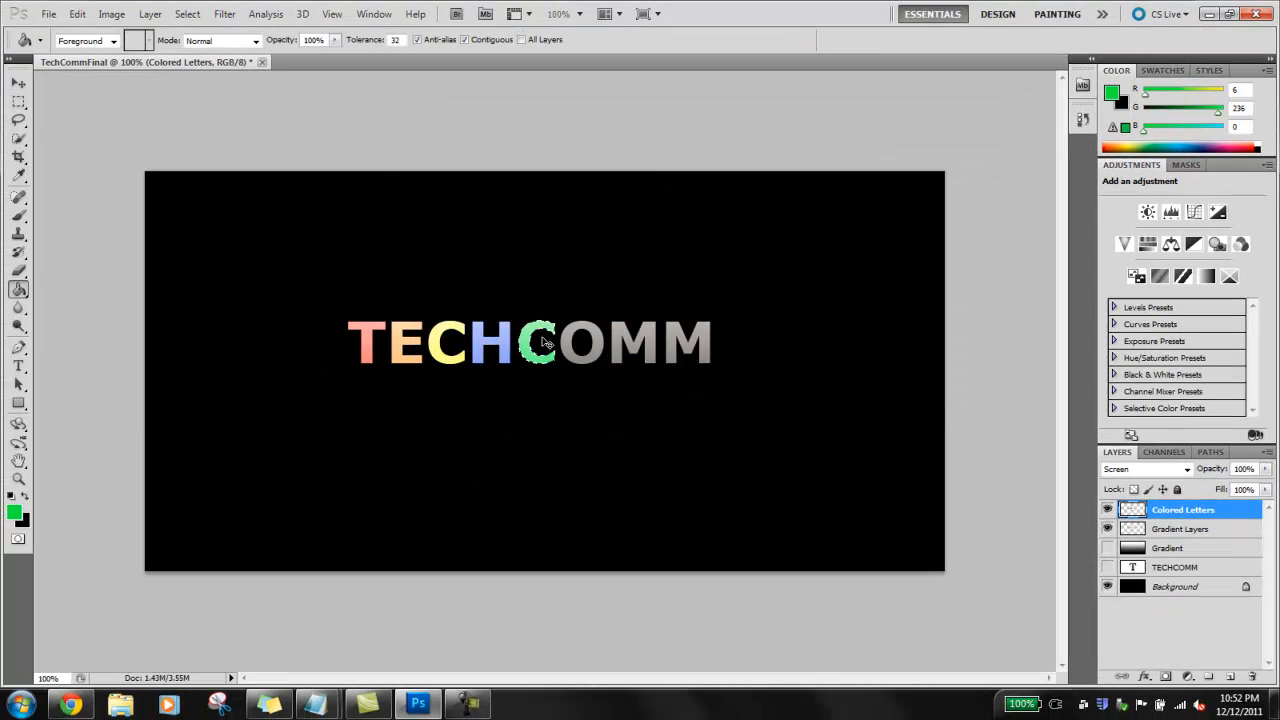
Step: Select only the letter O by intersecting the TECHCOMM text outline with a rectangular marquee around that letter
left_click(1132, 567, "ctrl")
left_click(18, 103)
left_click_drag(558, 313, 610, 381)
Step: Set the foreground color to cyan 00d8ff, fill the letter O, and clear the selection
left_click(1114, 94)
left_click_drag(726, 403, 634, 404)
type("00d8")
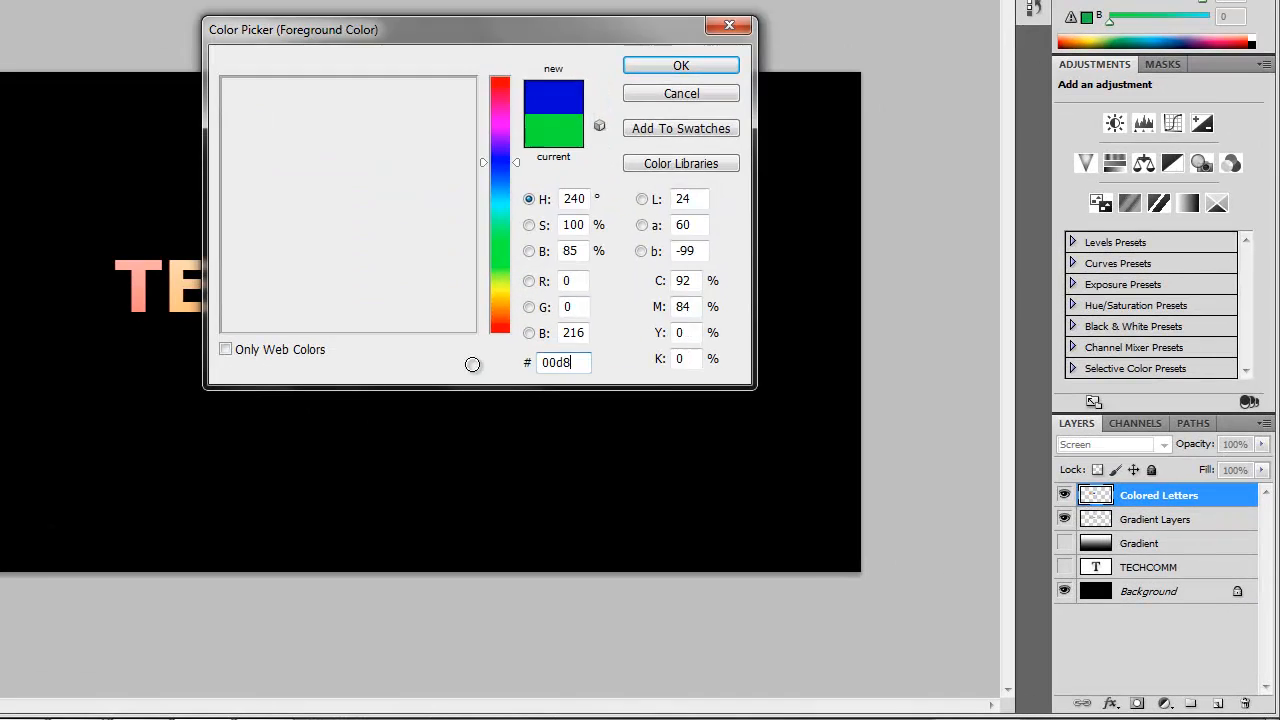
type("ff")
key("Return")
left_click(391, 274)
key("ctrl+d")
Step: Select only the first letter M by intersecting the TECHCOMM text outline with a rectangular marquee around that letter
left_click(1120, 567, "ctrl")
double_click(1108, 562, "ctrl")
key("Escape")
left_click(1110, 565)
key("m")
left_click_drag(438, 250, 506, 321)
Step: Set the foreground color to blue 004eff, fill the first M on the Colored Letters layer, and clear the selection
left_click(1075, 2)
left_click_drag(588, 363, 511, 363)
type("004eff")
key("Return")
left_click(18, 289)
left_click(1104, 498)
left_click(465, 283)
key("ctrl+d")
Step: Select only the last letter M by intersecting the TECHCOMM text outline with a rectangular marquee around that letter
double_click(1096, 567)
key("Escape")
left_click(1132, 567, "ctrl")
left_click(18, 102)
mouse_move(735, 390)
left_mouse_down()
mouse_move(660, 298)
mouse_move(643, 412)
left_mouse_up()
Step: Set the foreground color to magenta f000ff, fill the last M on the Colored Letters layer, and clear the selection
left_click(14, 512)
type("000f")
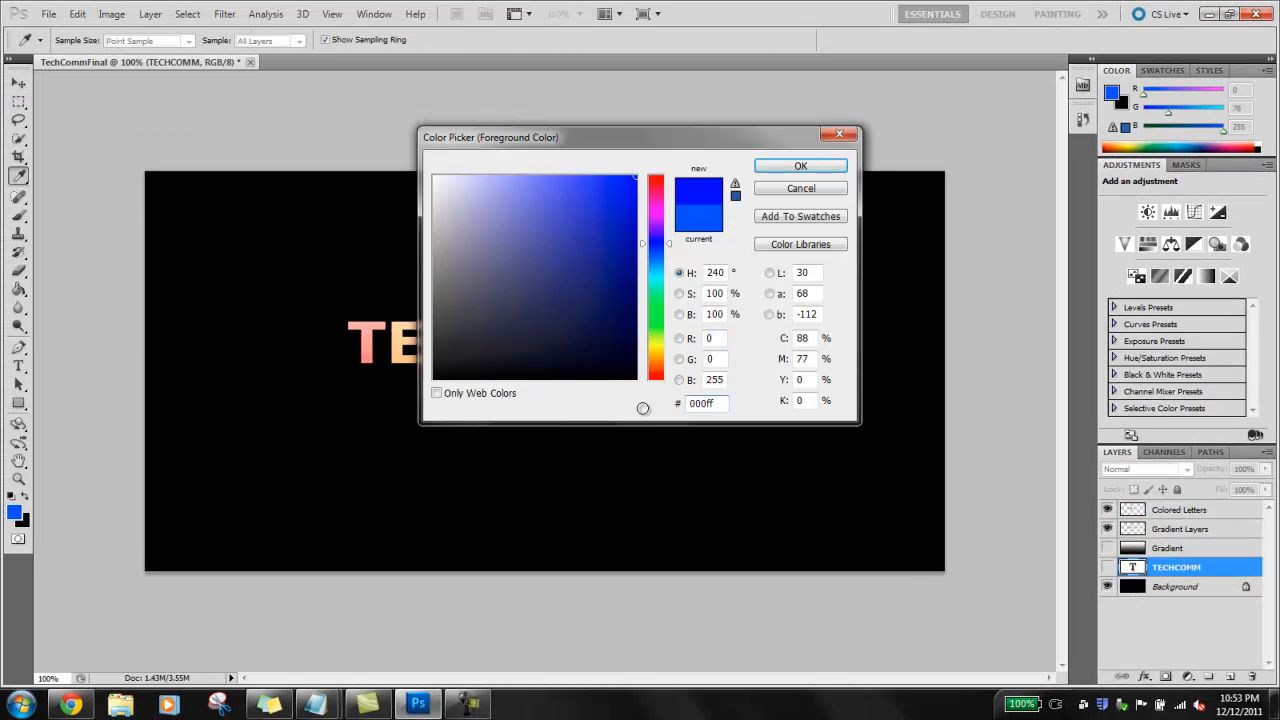
type("f")
left_click(656, 208)
left_click(800, 166)
left_click(18, 289)
left_click(1179, 510)
left_click(670, 340)
key("ctrl+d")
Step: Lower the opacity of the Colored Letters and Gradient Layers layers together to about 60%
double_click(1132, 567)
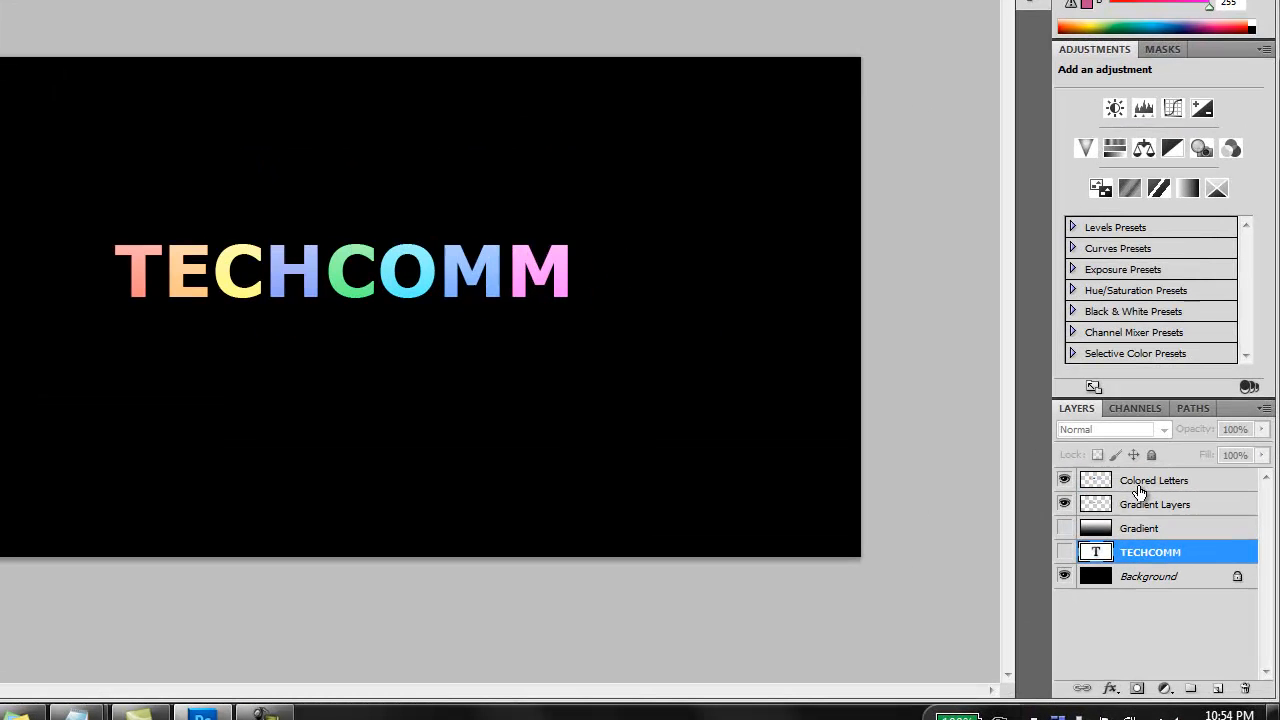
left_click(1150, 504)
left_click(1140, 482, "shift")
left_click(1262, 429)
left_click_drag(1260, 452, 1220, 452)
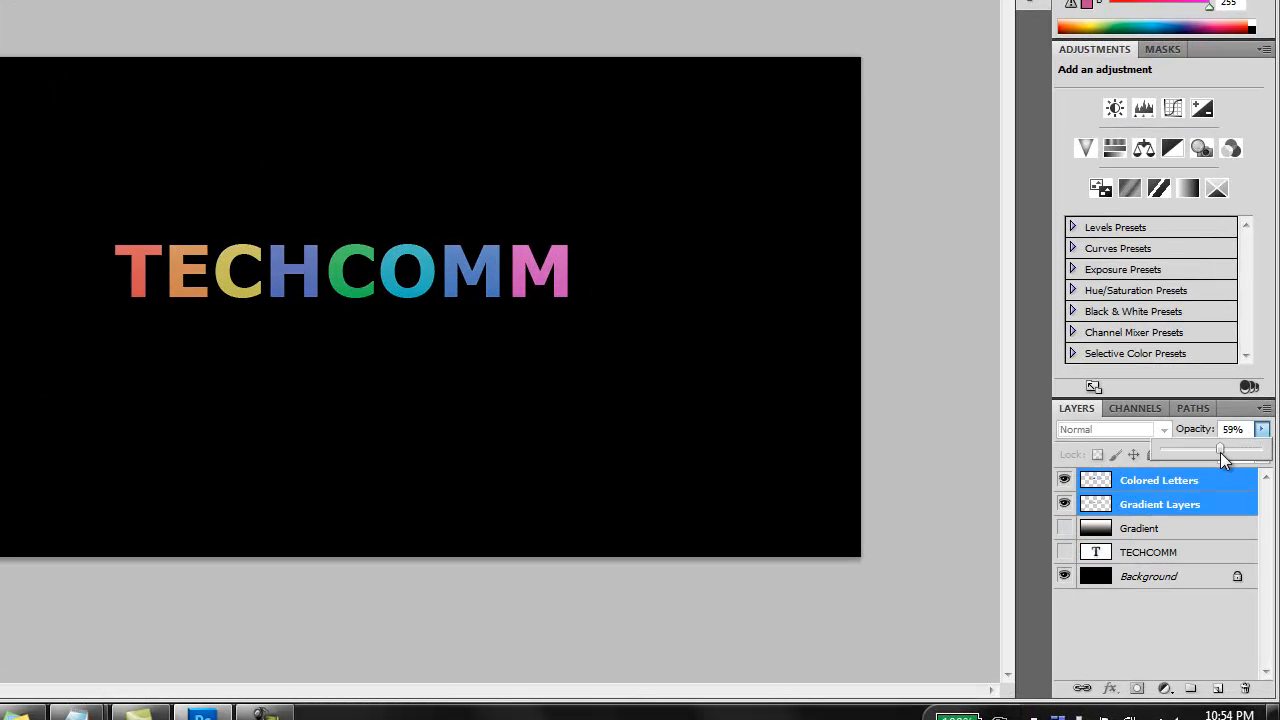
left_click(1183, 630)
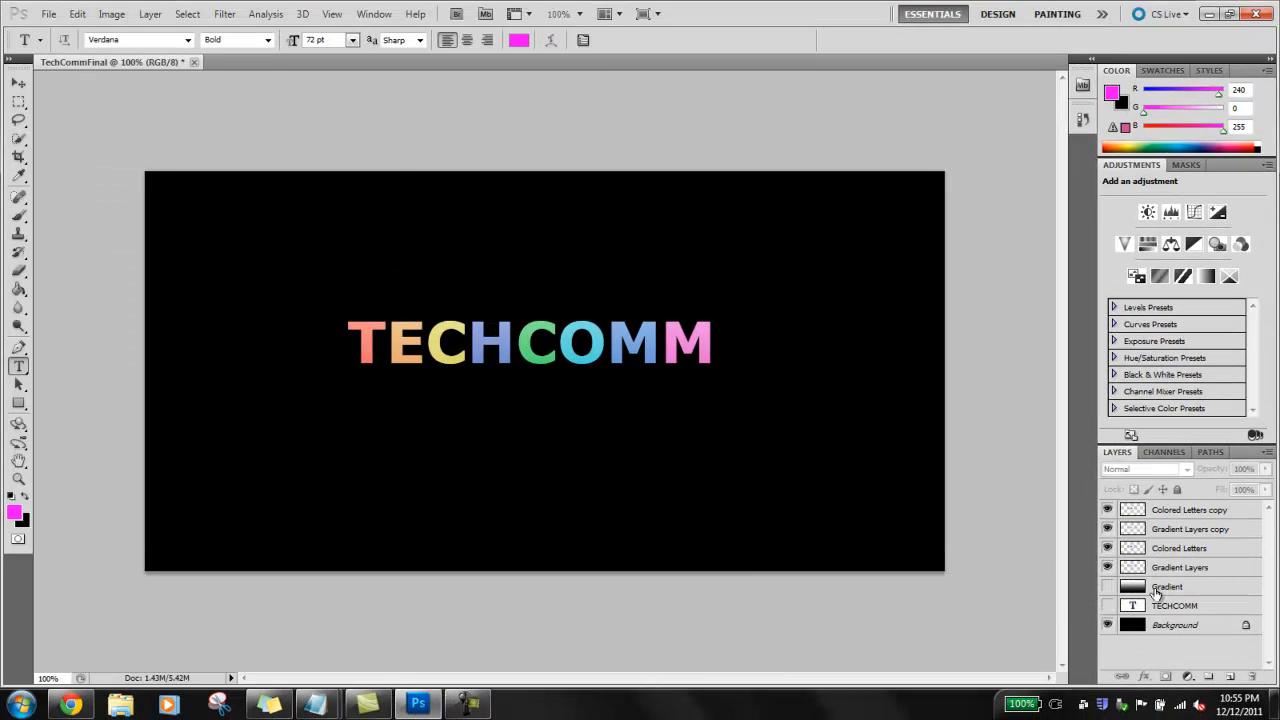
Step: Apply a Gaussian Blur with a radius of 5 to the original Colored Letters layer
left_click(1175, 550)
left_click(224, 14)
mouse_move(250, 143)
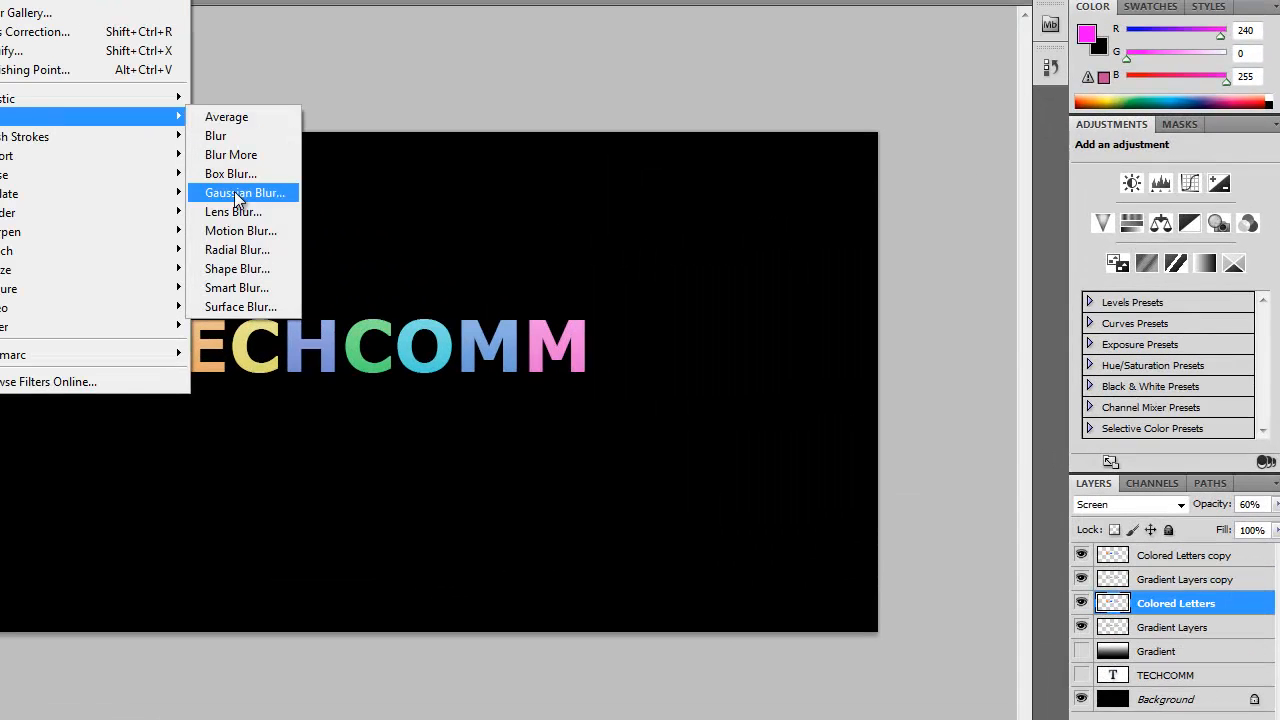
left_click(445, 211)
type("5")
left_click(608, 136)
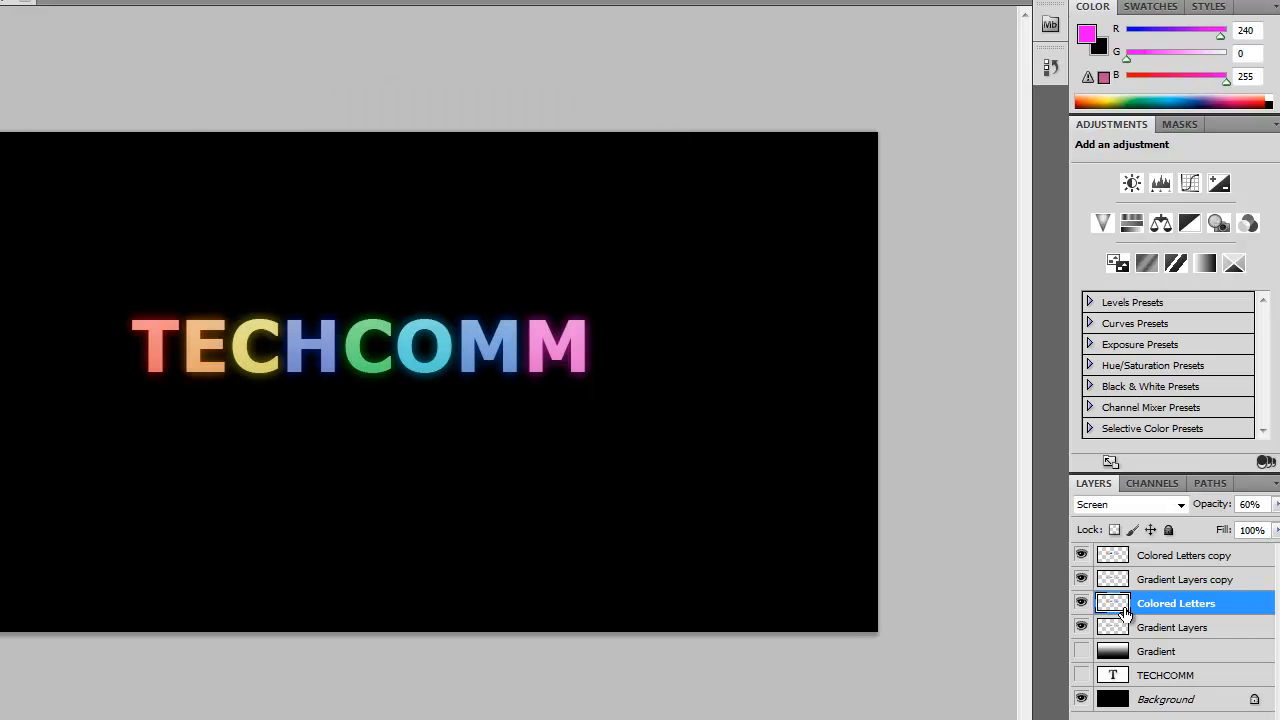
Step: Apply the same Gaussian Blur to the original Gradient Layers layer
left_click(1155, 627)
left_click(2, 2)
mouse_move(174, 120)
left_click(245, 193)
left_click(608, 136)
Step: Merge the Colored Letters and Gradient Layers layers and their two copies into one layer
left_click(1150, 555)
left_click(1158, 627, "shift")
right_click(1162, 590)
left_click(1134, 543)
Step: Try to isolate the letter T on the TECHCOMM type layer and copy it onto a new layer
left_click(1121, 604)
left_click(1115, 604, "ctrl")
left_click(19, 102)
left_click_drag(121, 309, 145, 333)
left_click_drag(424, 316, 486, 391)
key("ctrl+j")
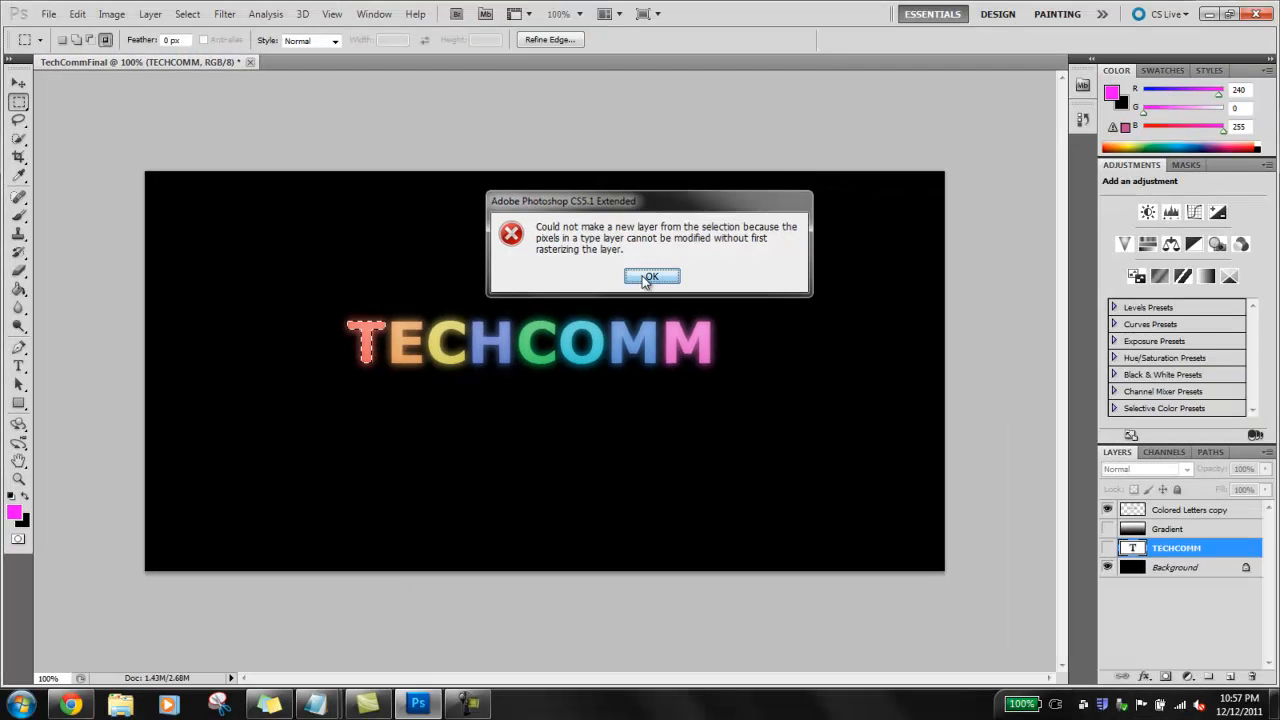
left_click(810, 272)
Step: Rasterize the TECHCOMM type layer
right_click(1155, 550)
left_click(1055, 254)
right_click(1125, 549)
left_click(1124, 346)
left_click_drag(387, 362, 388, 372)
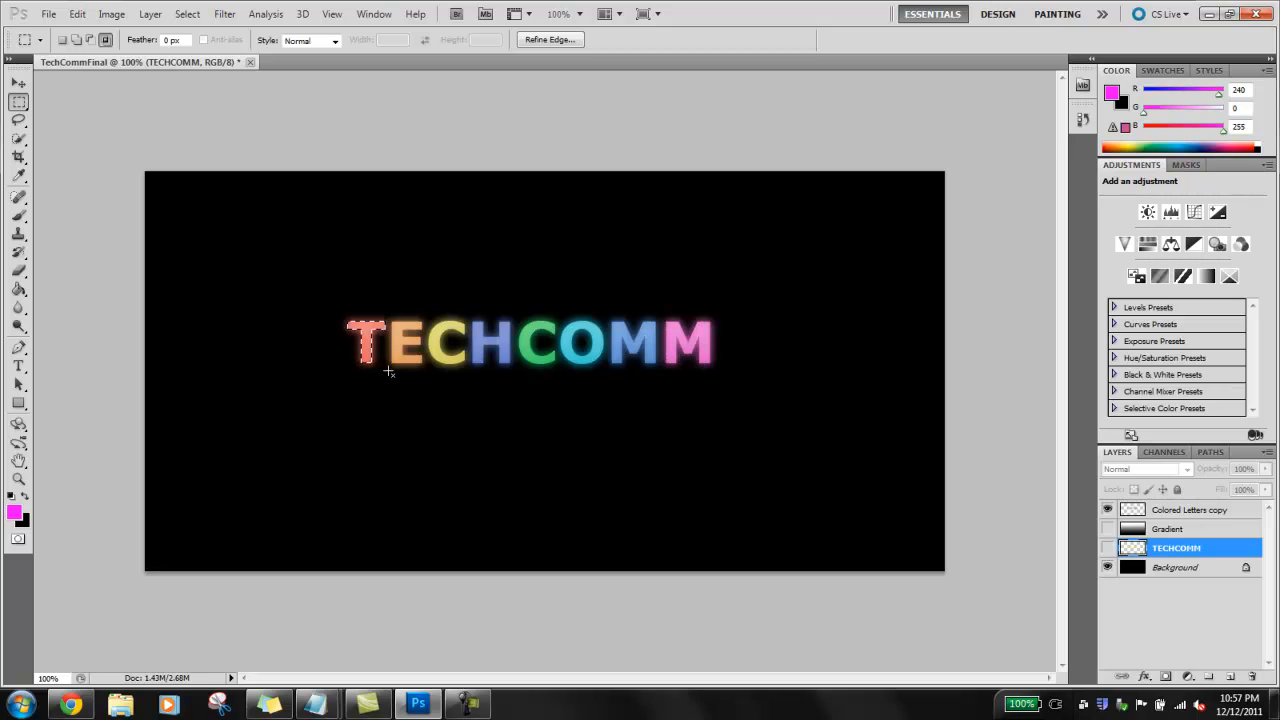
Step: Copy the selected letter T from the rasterized TECHCOMM layer to a new layer and name it T
key("ctrl+j")
right_click(1174, 548)
left_click(1150, 134)
type("T")
left_click(746, 238)
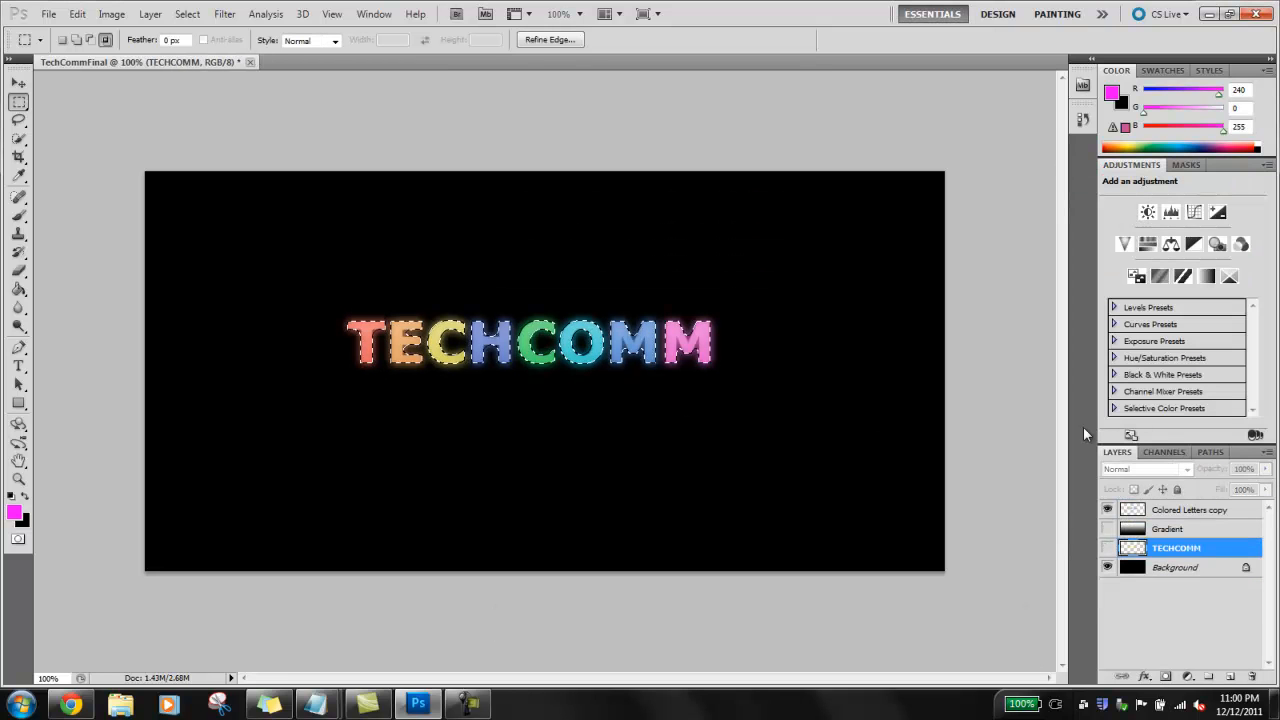
Step: Isolate the letter T on the Colored Letters copy layer with a marquee and copy it to a new layer named T
left_click(1160, 510)
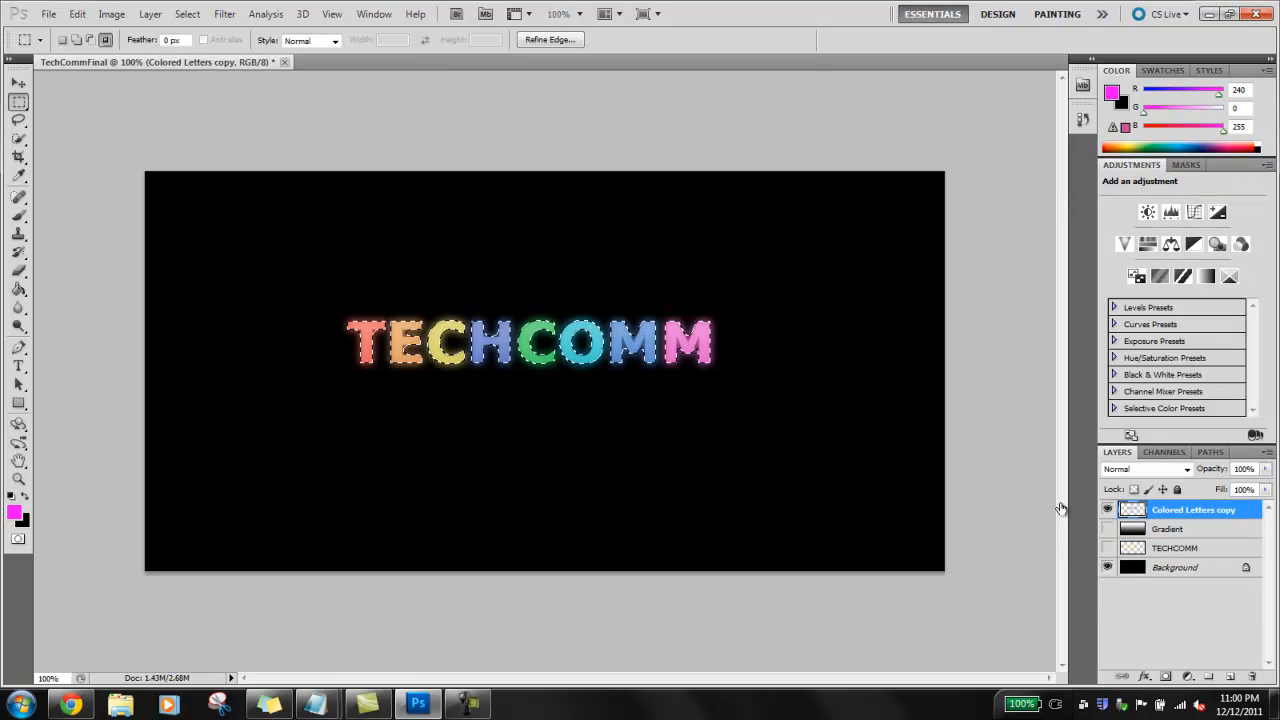
left_click_drag(341, 304, 381, 373)
key("ctrl+j")
double_click(1130, 472)
type("T")
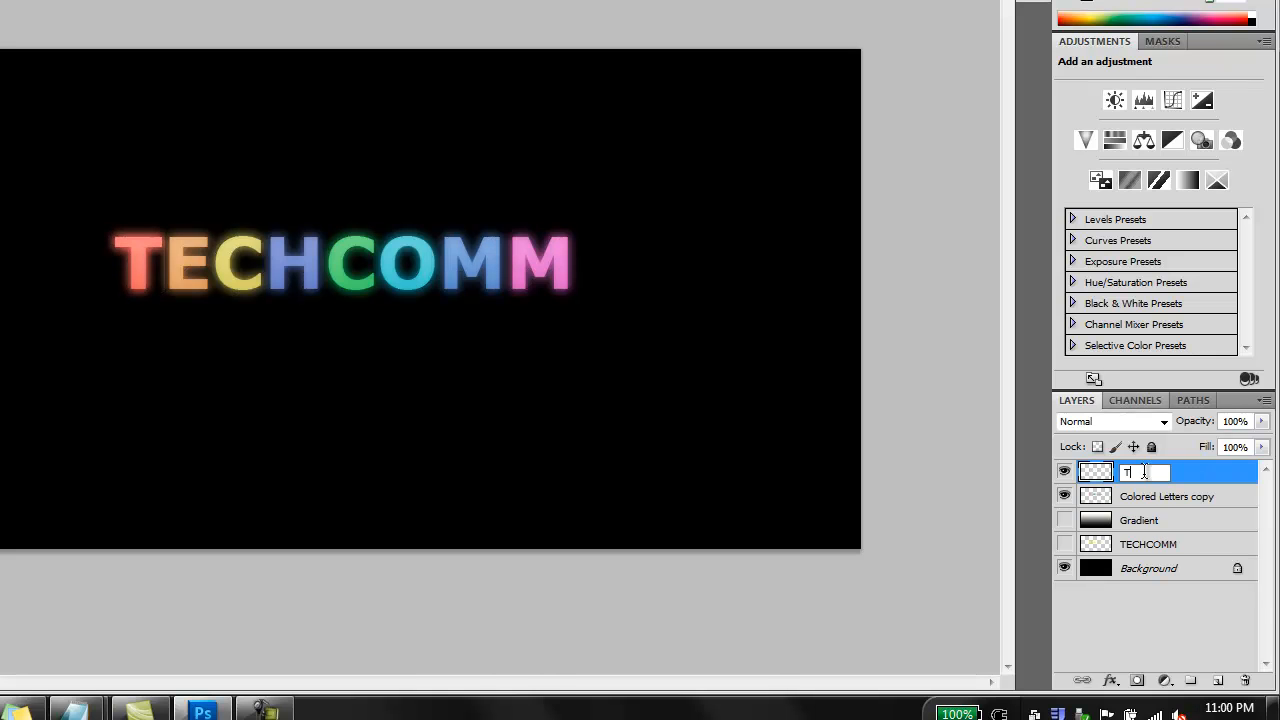
left_click(1103, 497)
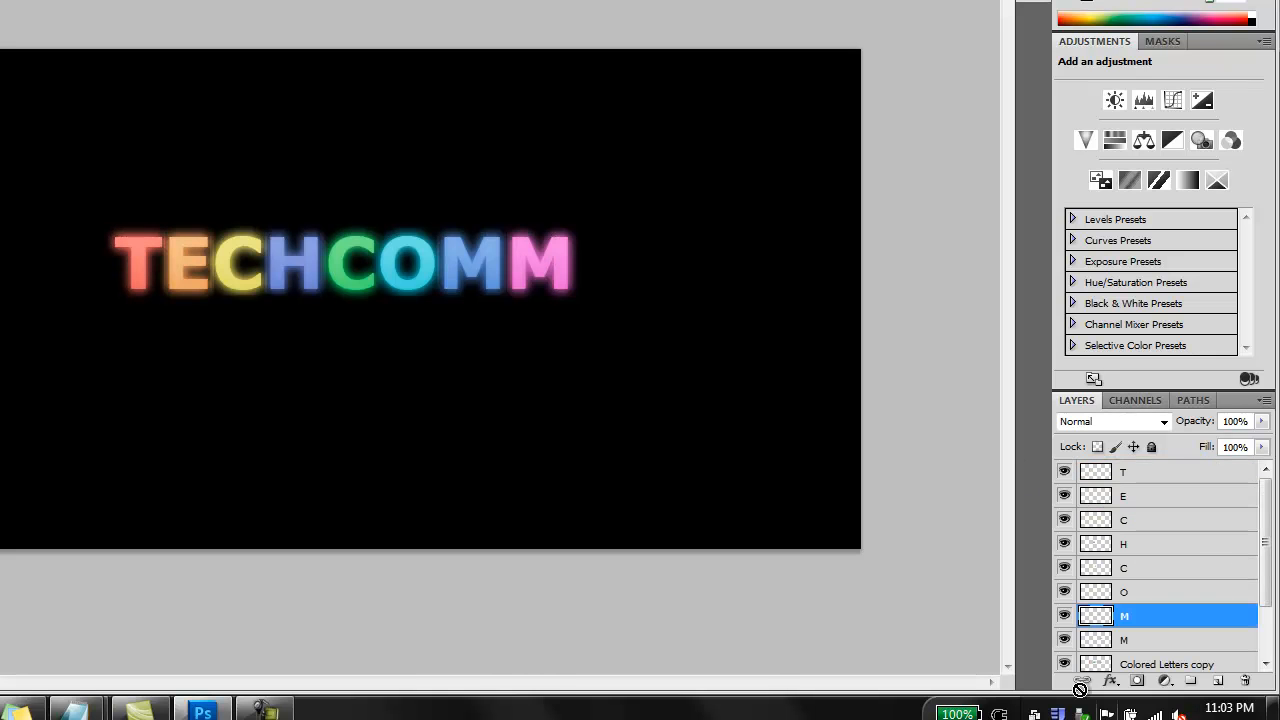
Step: Hide the Colored Letters copy layer and make the T layer active
left_click(1064, 664)
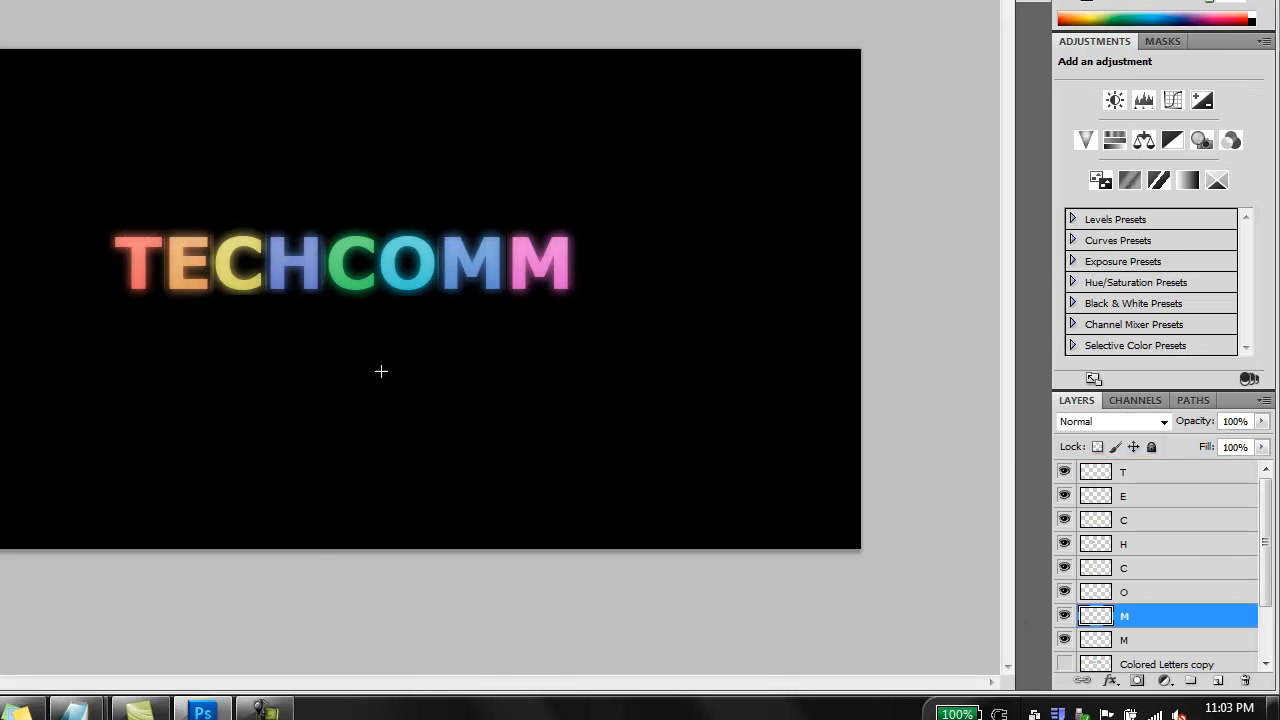
left_click(1130, 473)
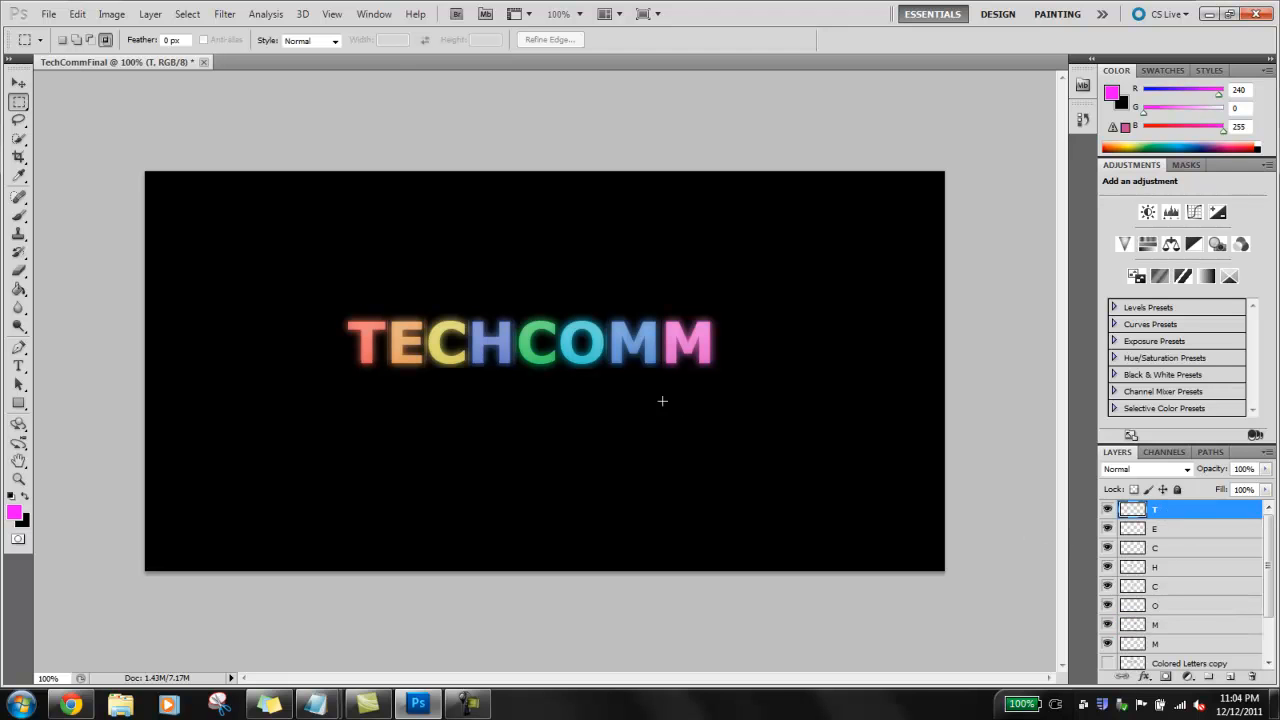
left_click(149, 14)
left_click(149, 14)
Step: Set the foreground color to pale cyan e5ffff
left_click(1110, 93)
left_click(700, 403)
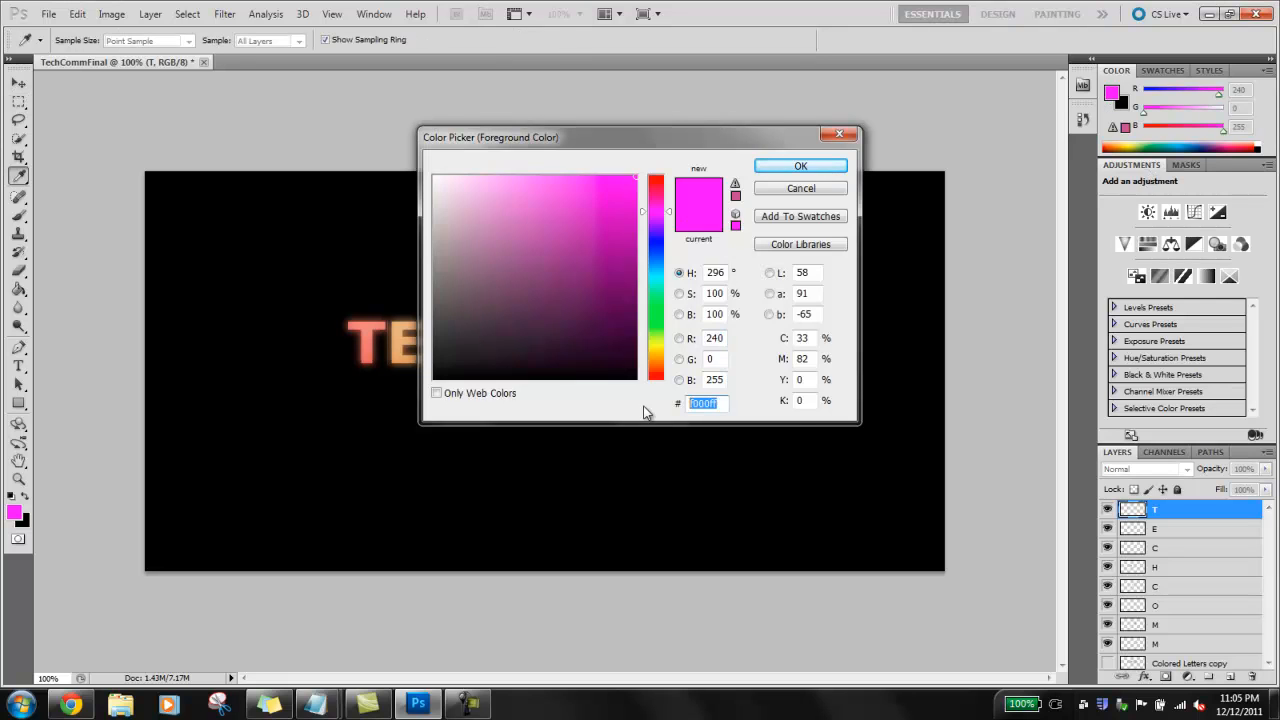
type("e5ffff")
key("Return")
key("m")
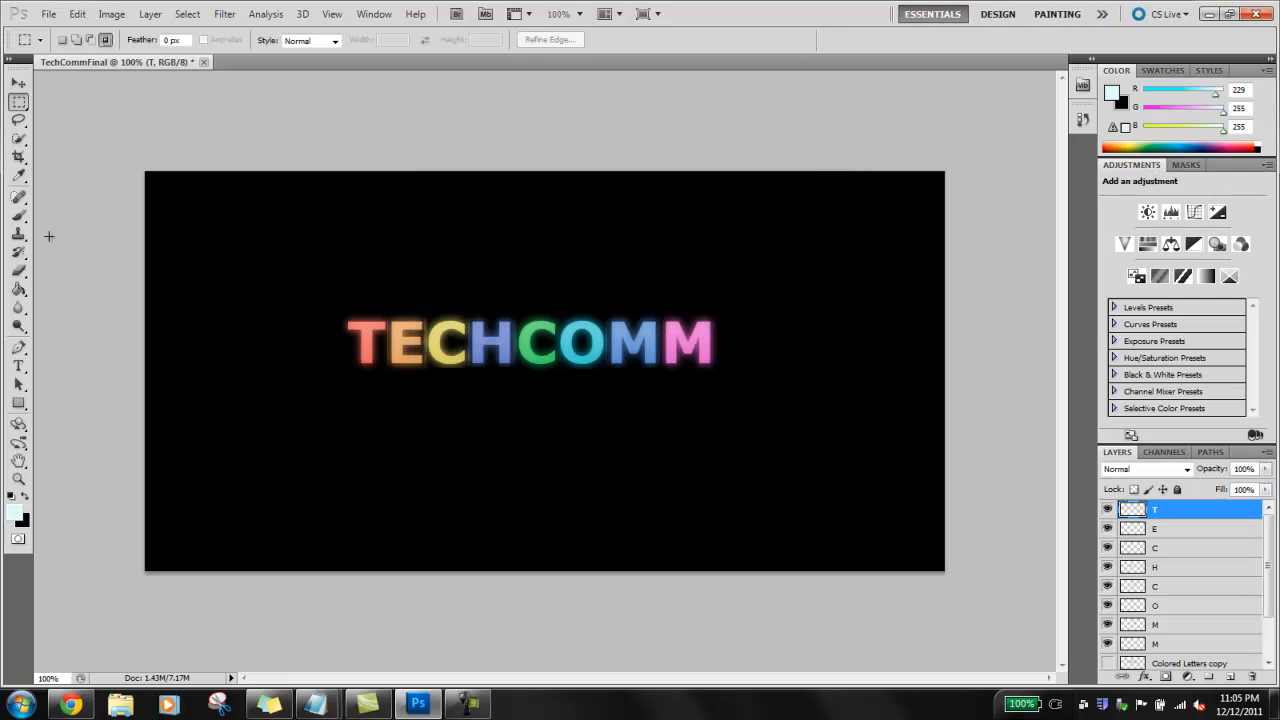
Step: Activate the Pen tool and create a new layer named Rope above the T layer
left_click(18, 348)
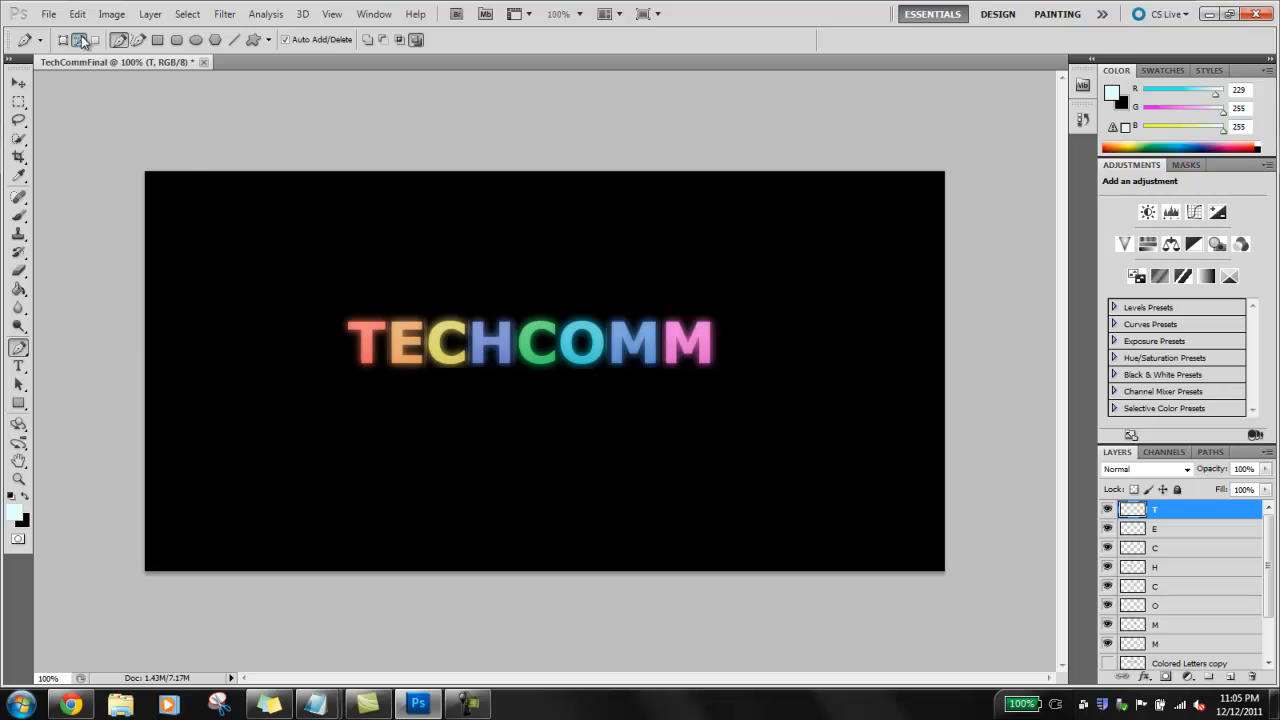
left_click(150, 14)
mouse_move(190, 23)
left_click(375, 29)
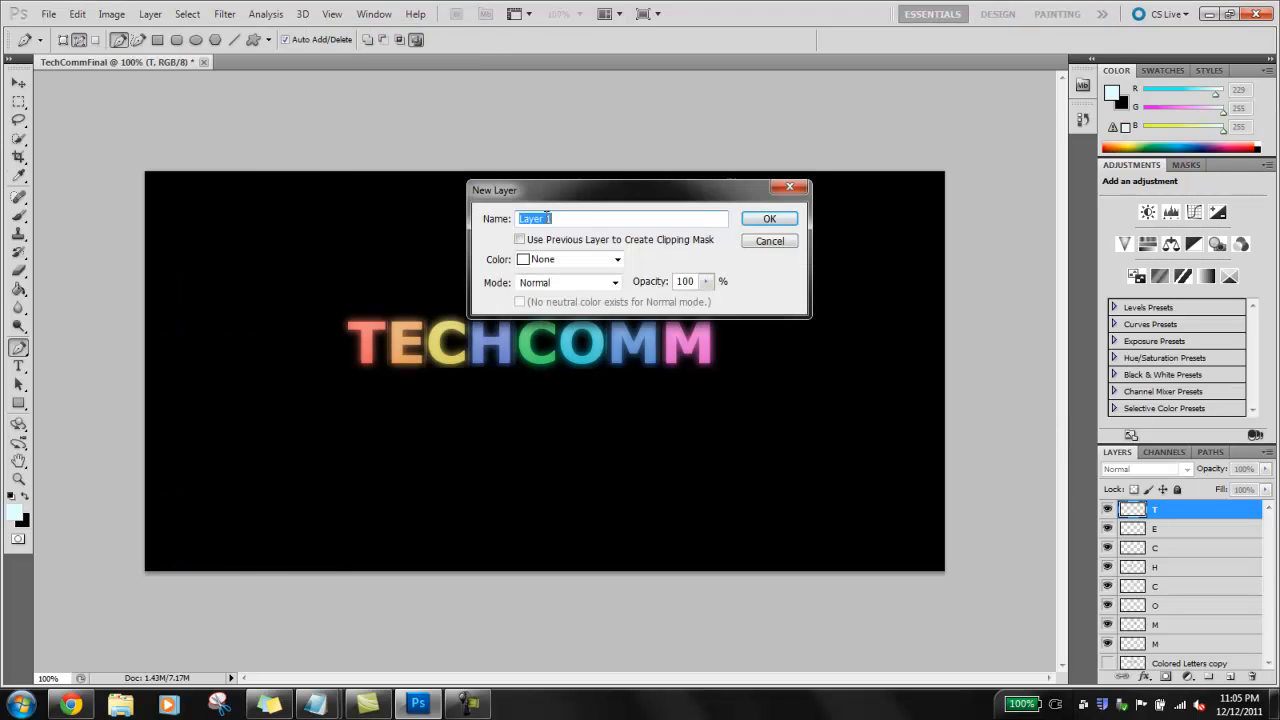
key("Return")
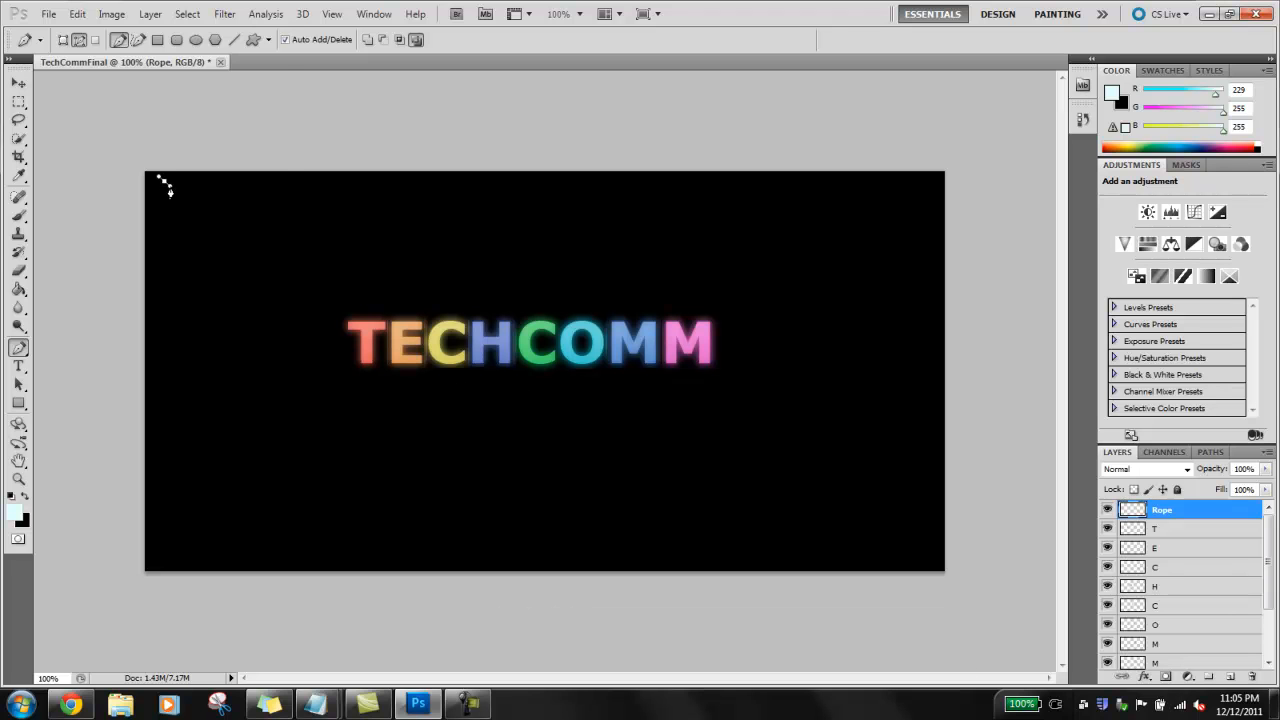
key("ctrl+alt+z")
key("ctrl+alt+z")
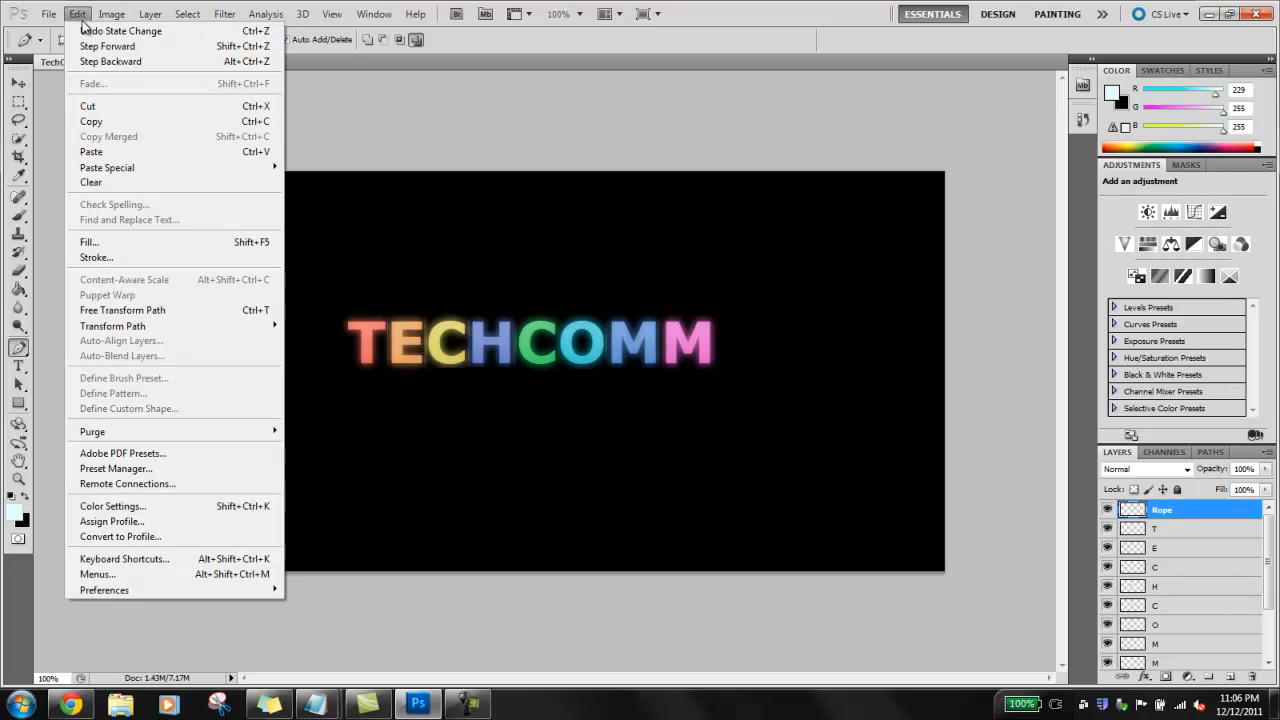
left_click(166, 187)
left_click(384, 273)
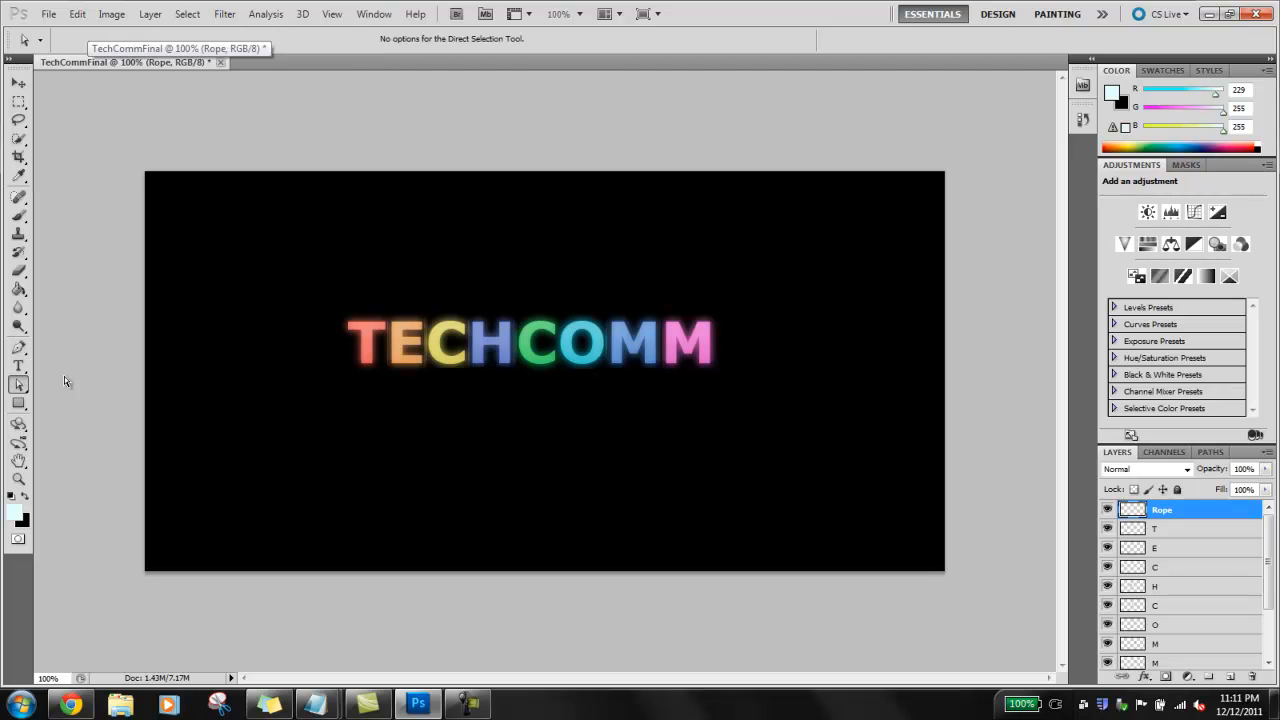
Step: Draw a Pen path across the upper canvas and pull its middle anchor down to form a sagging curve just above the text
left_click(17, 349)
left_click(180, 194)
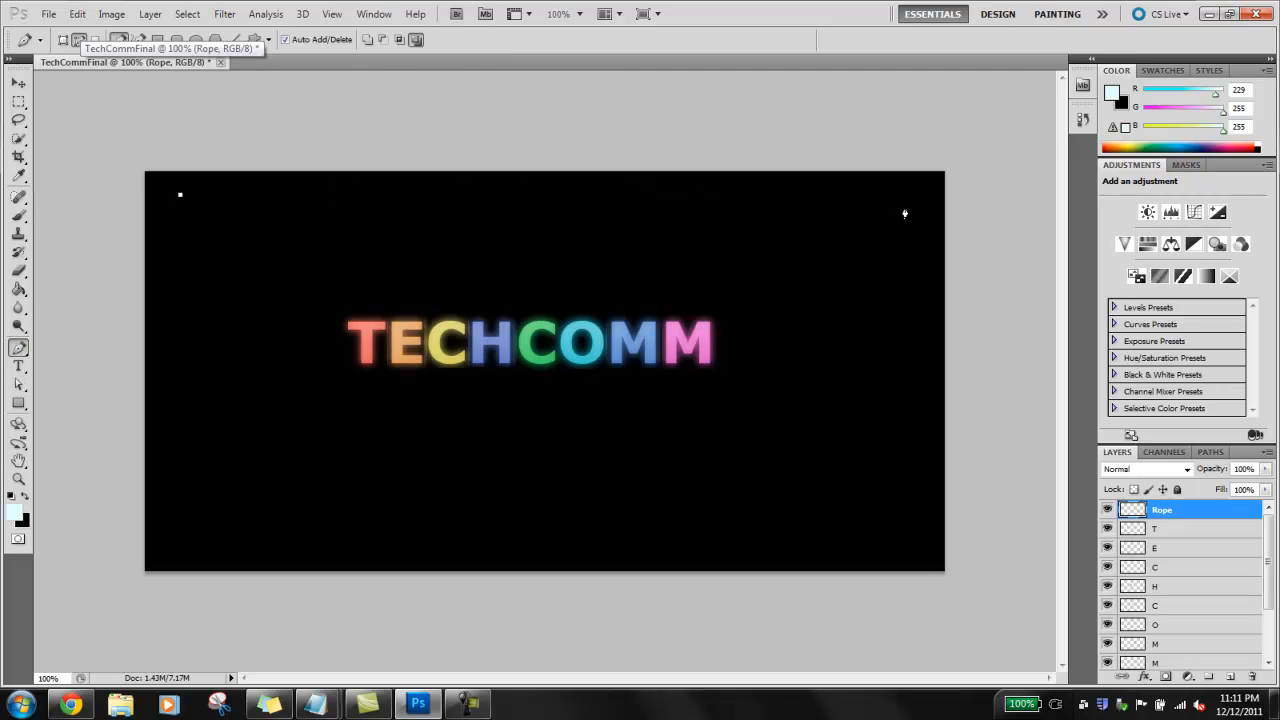
left_click(540, 198)
left_click_drag(540, 199, 541, 314)
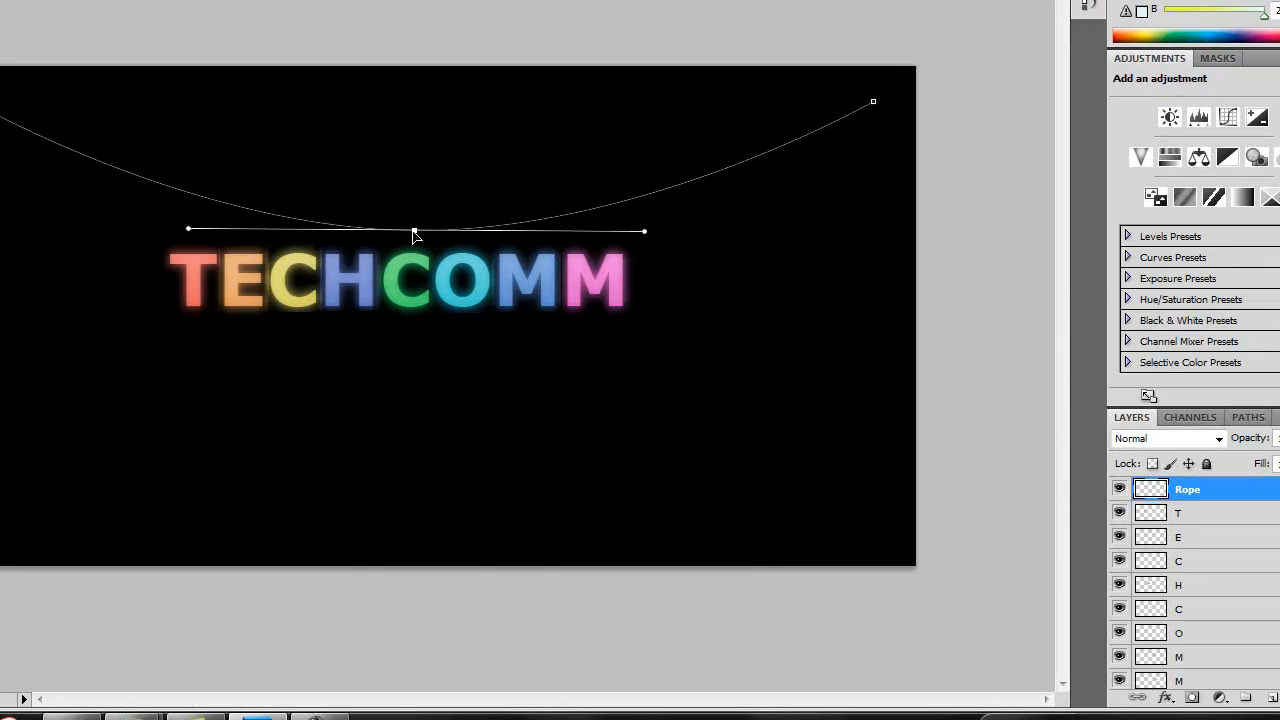
left_click_drag(410, 244, 401, 246)
Step: Stroke the curved work path in the foreground color on the Rope layer and dismiss the path
left_click(1248, 417)
right_click(1165, 438)
left_click(1118, 554)
left_click(595, 151)
left_click(572, 200)
left_click(650, 151)
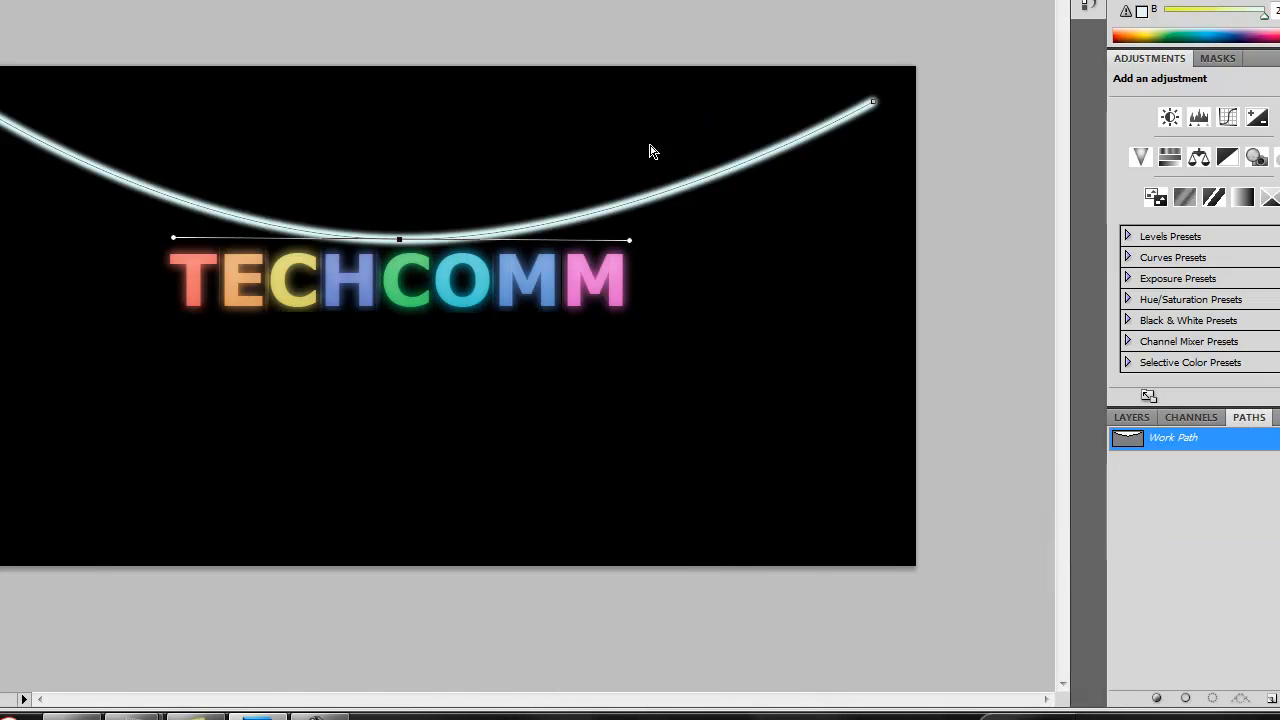
key("Return")
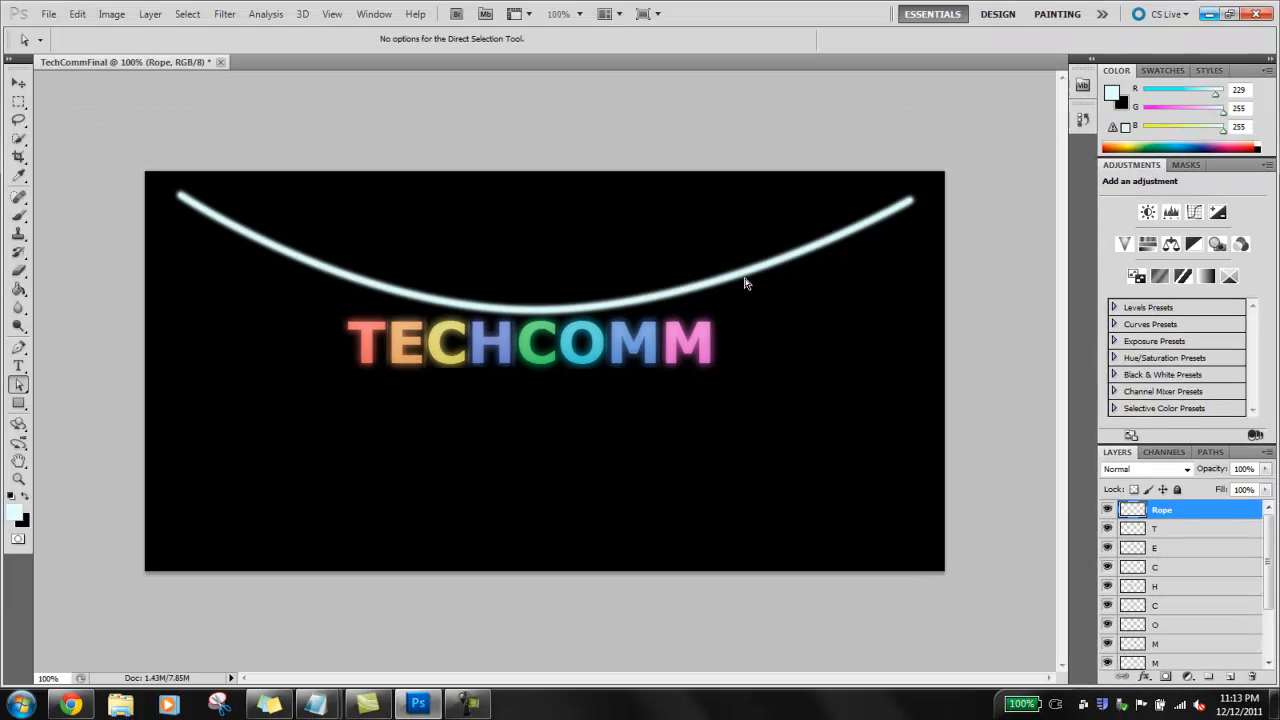
Step: Duplicate the Rope layer as Rope copy in the same document
right_click(1162, 514)
left_click(1112, 194)
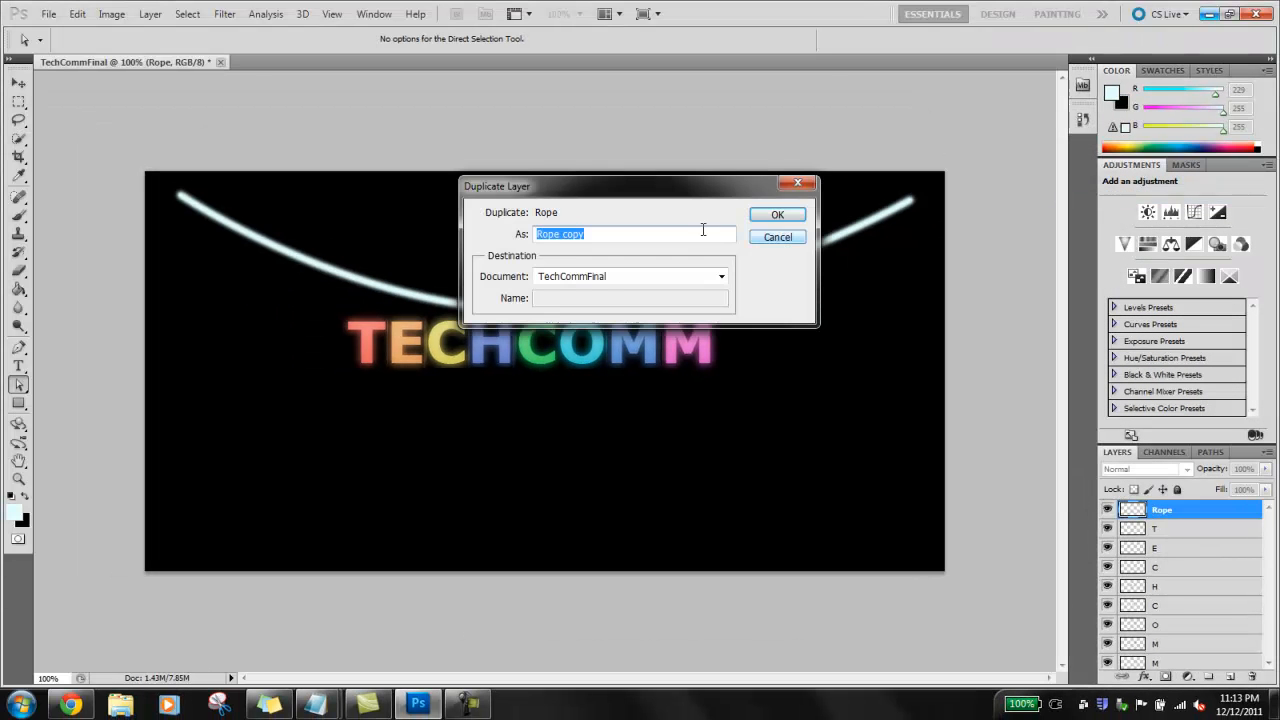
left_click(777, 214)
Step: Apply a Gaussian Blur of 5.0 pixels to the original Rope layer and move both rope layers below the letter layers
left_click(1160, 530)
right_click(1165, 533)
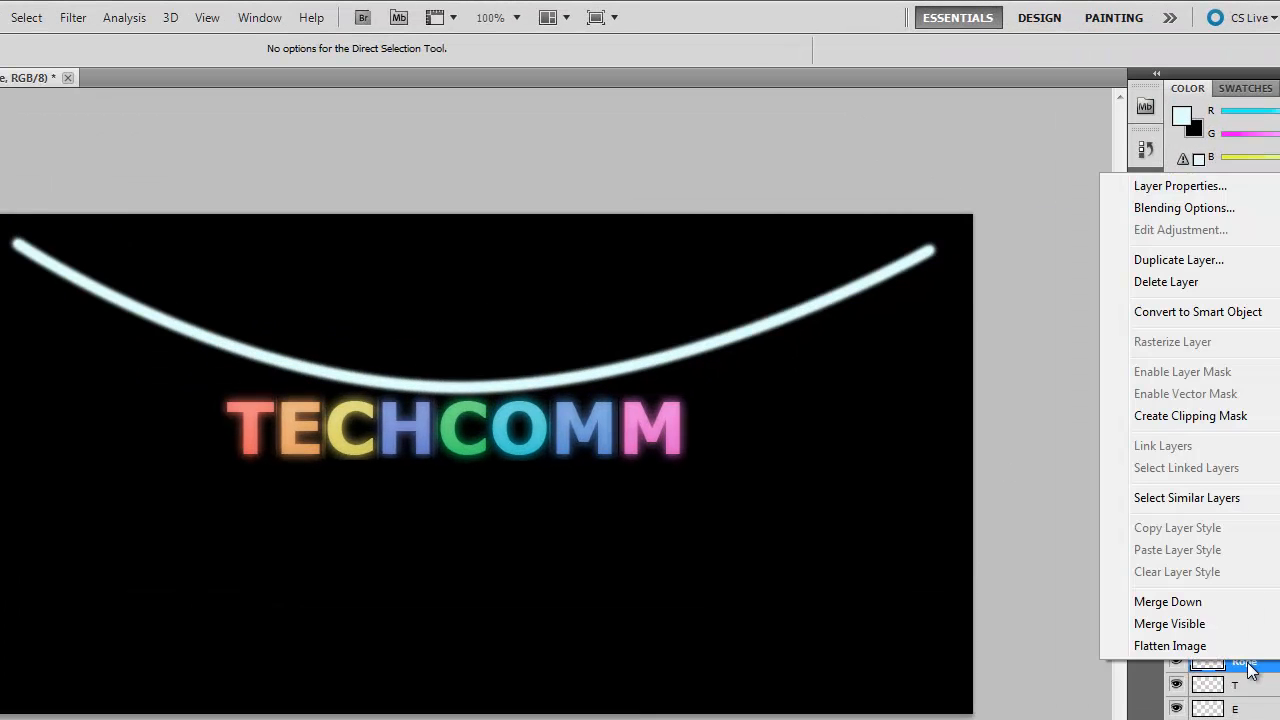
key("Escape")
left_click(73, 17)
mouse_move(57, 197)
left_click(360, 274)
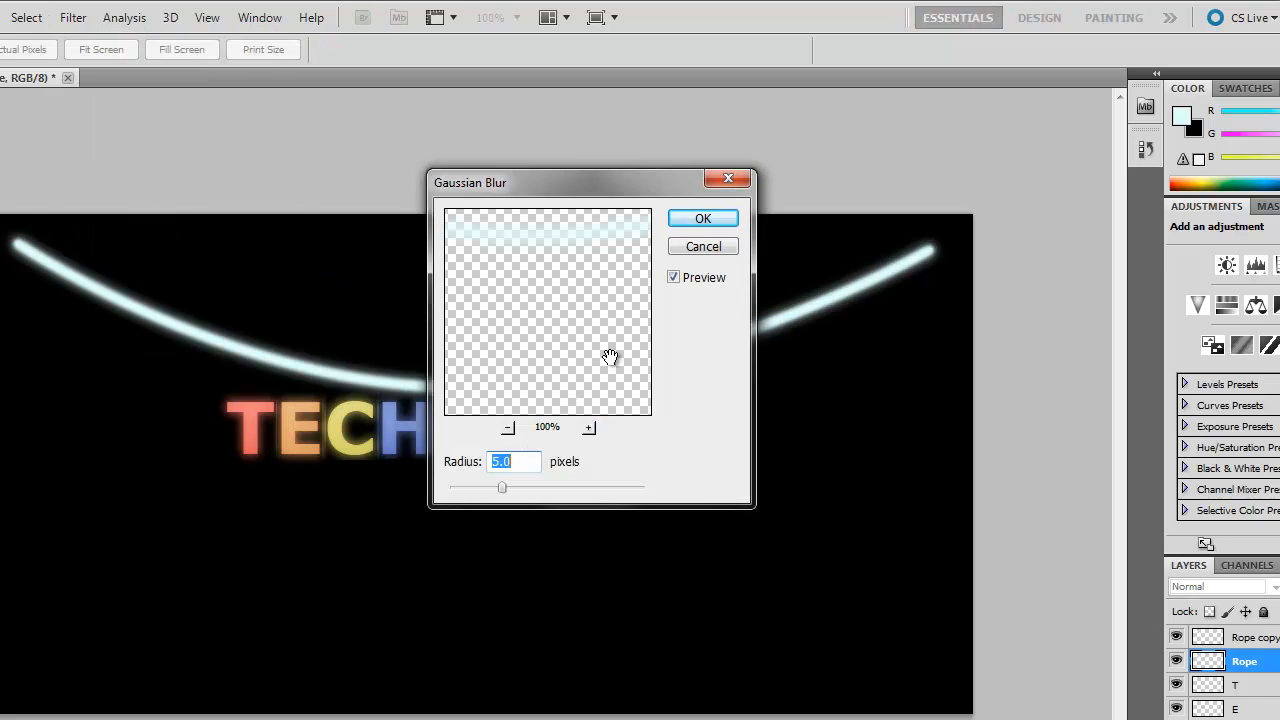
left_click(708, 219)
left_click(1244, 638, "shift")
left_click_drag(1244, 638, 1157, 636)
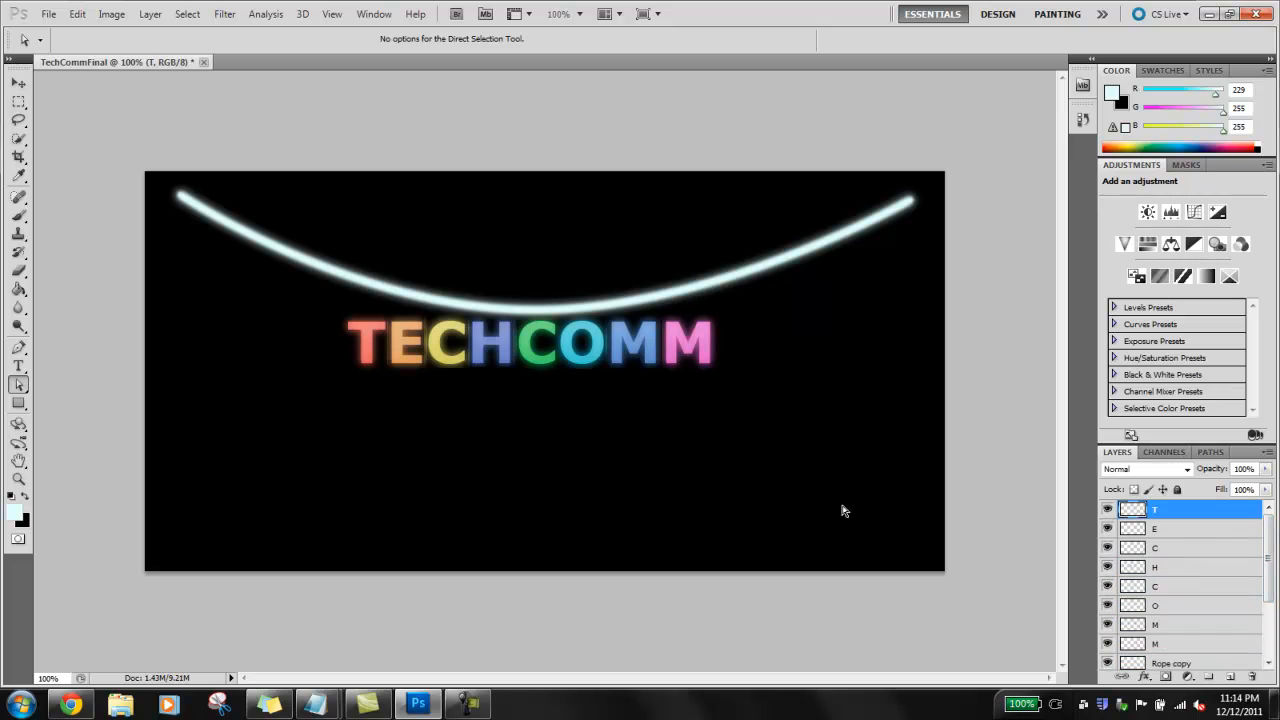
Step: Select each letter on its own layer, starting with T and E, and reposition them so they hang overlapping along the rope's curve
right_click(21, 392)
left_click(42, 389)
left_click(1132, 509, "ctrl")
left_click(18, 83)
left_click_drag(380, 354, 388, 321)
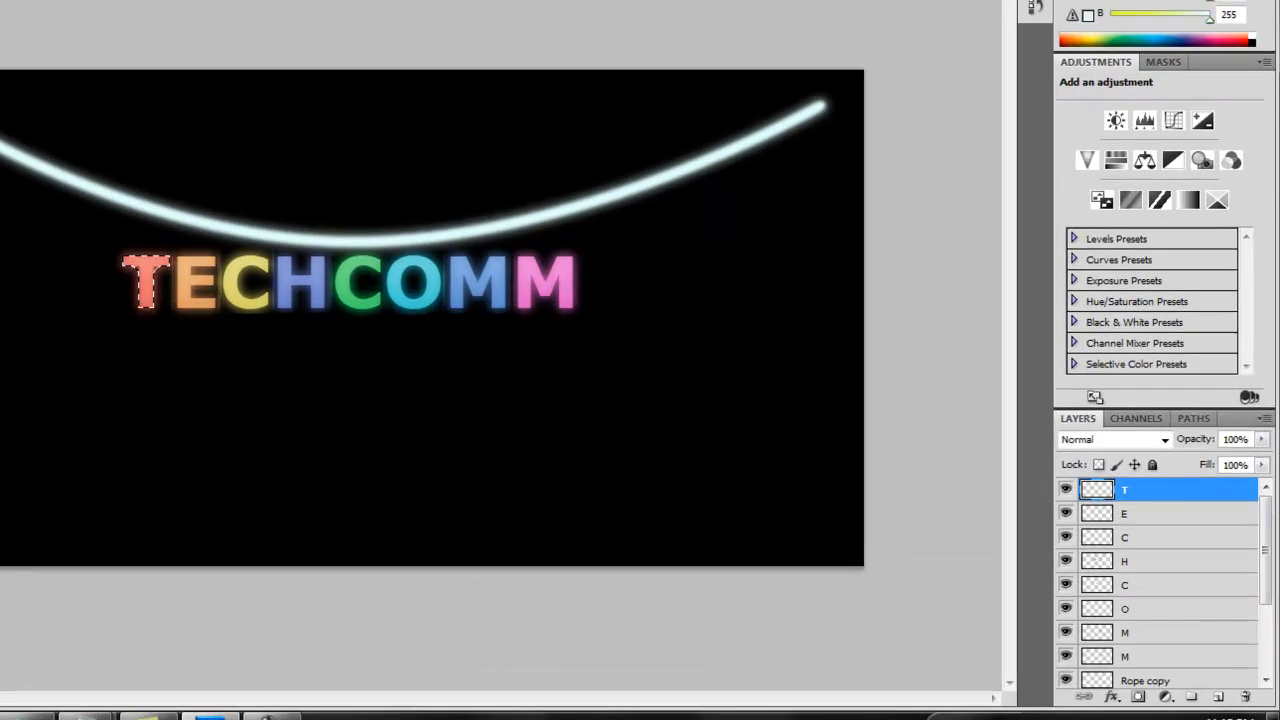
left_click(1108, 516, "ctrl")
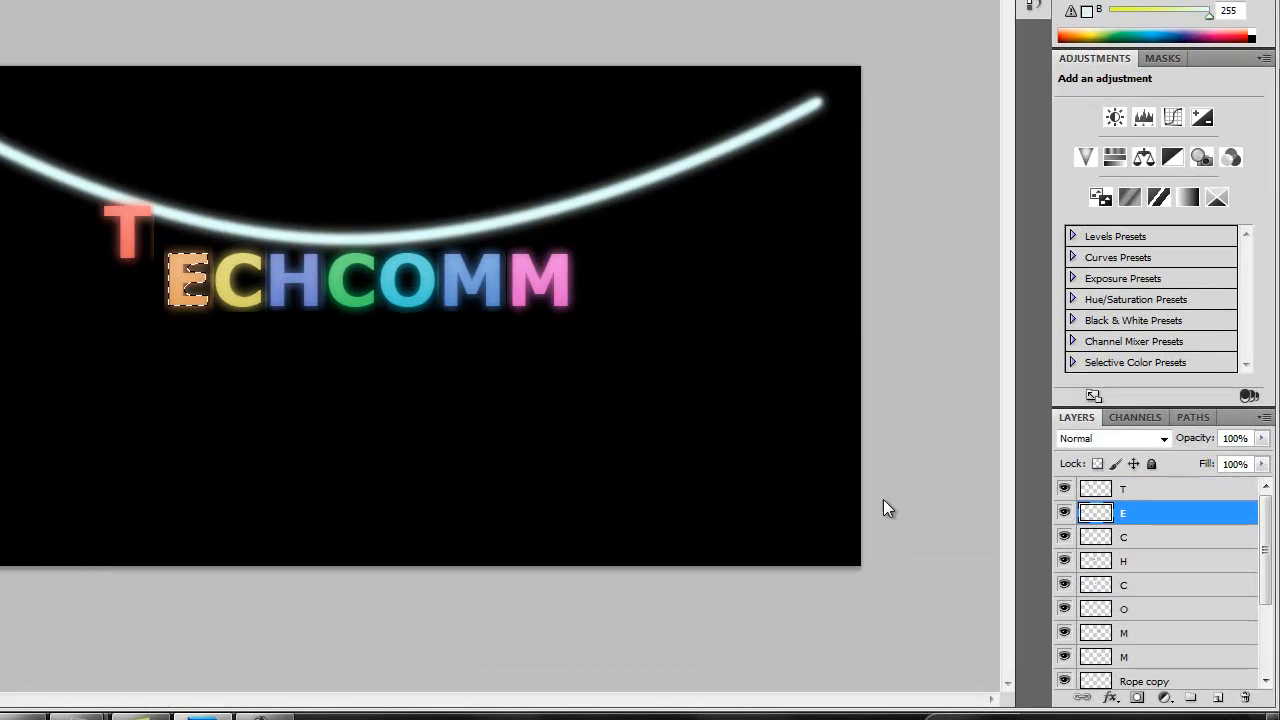
left_click_drag(180, 276, 178, 242)
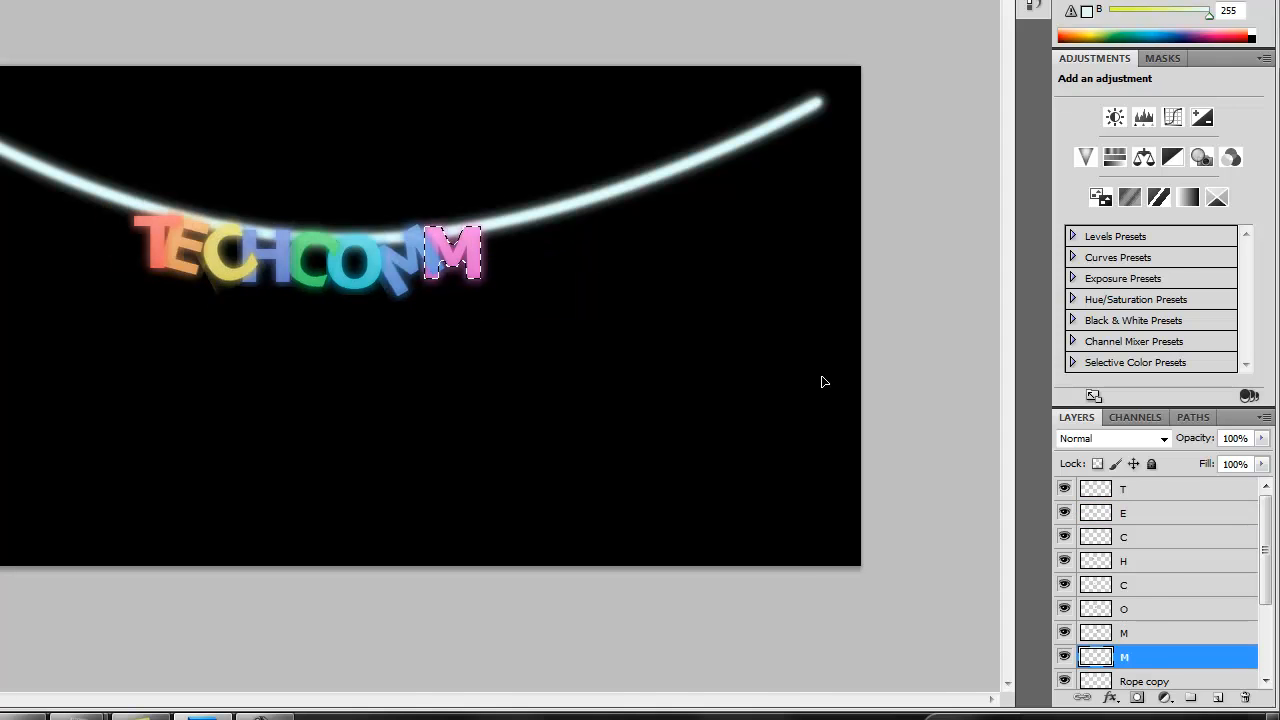
Step: Load the outline of the original Rope layer as a selection and activate the Eraser tool
scroll(1277, 575, "down", 4)
left_click(1133, 614)
left_click(1097, 614, "ctrl")
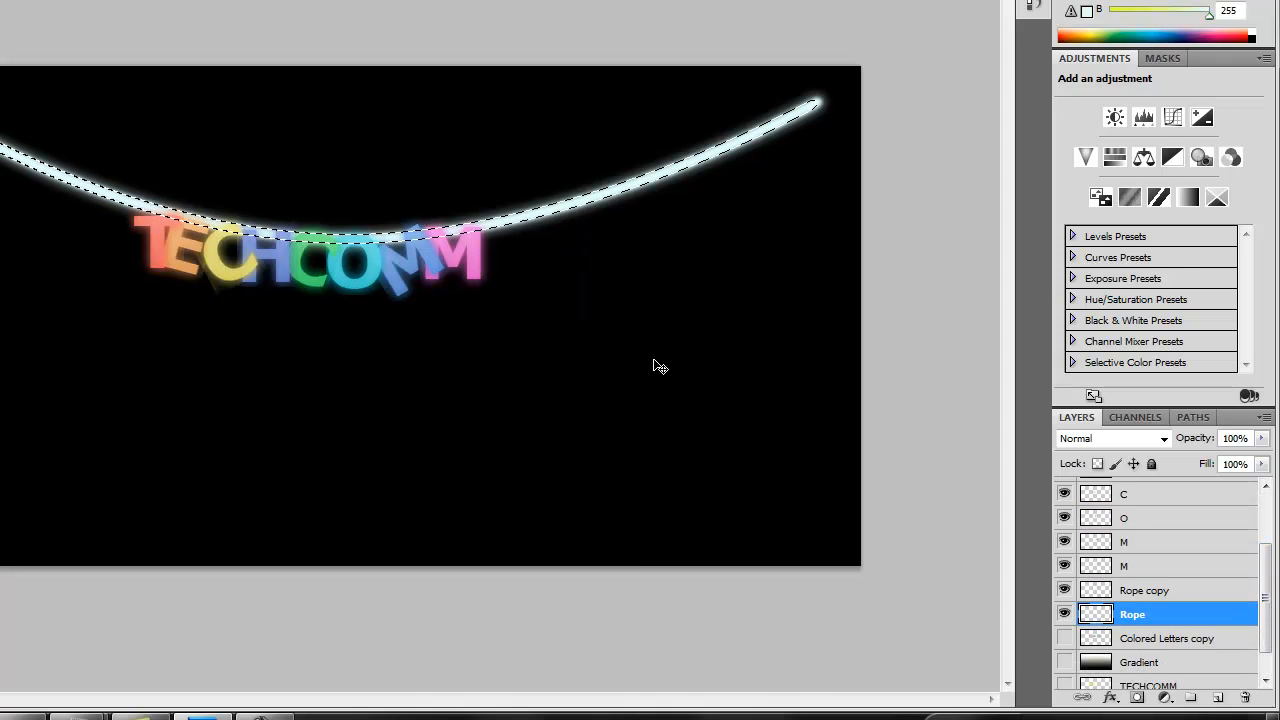
left_click(24, 341)
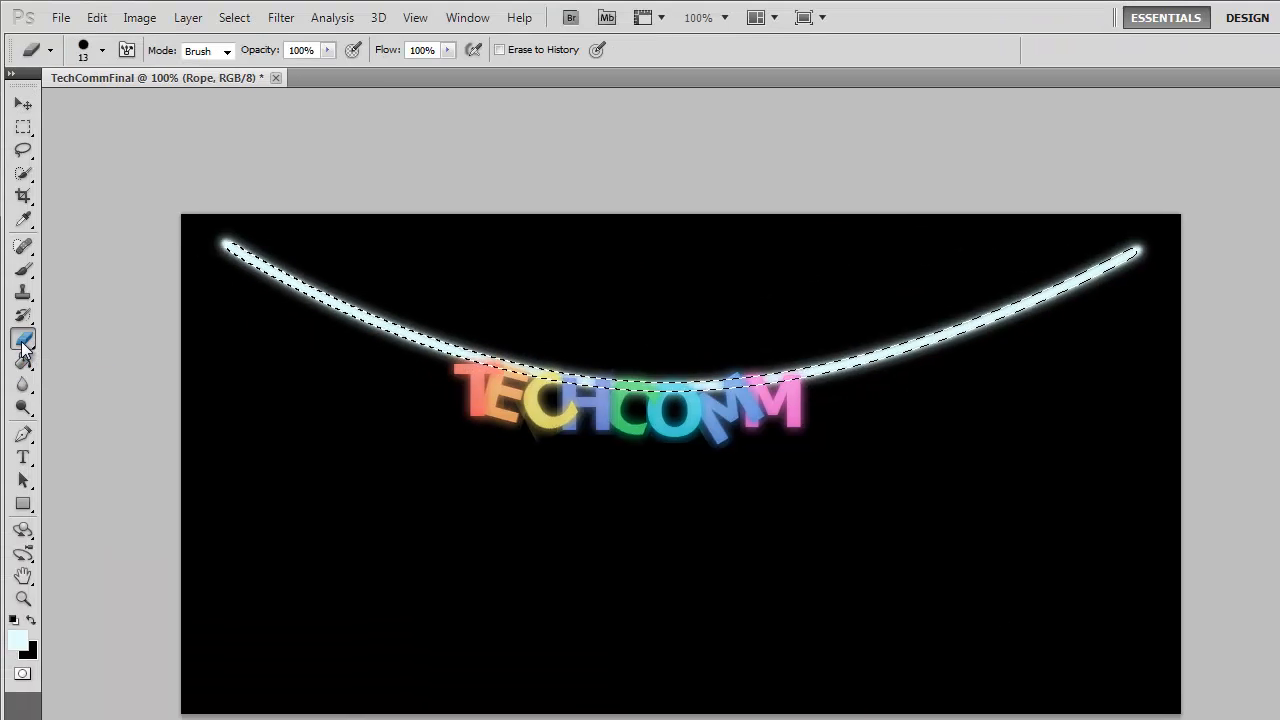
Step: Set the Eraser brush size to 6 px for detail work where the letters overlap the rope
key("ctrl+minus")
left_click(415, 18)
left_click(427, 165)
key("ctrl+plus")
key("ctrl+plus")
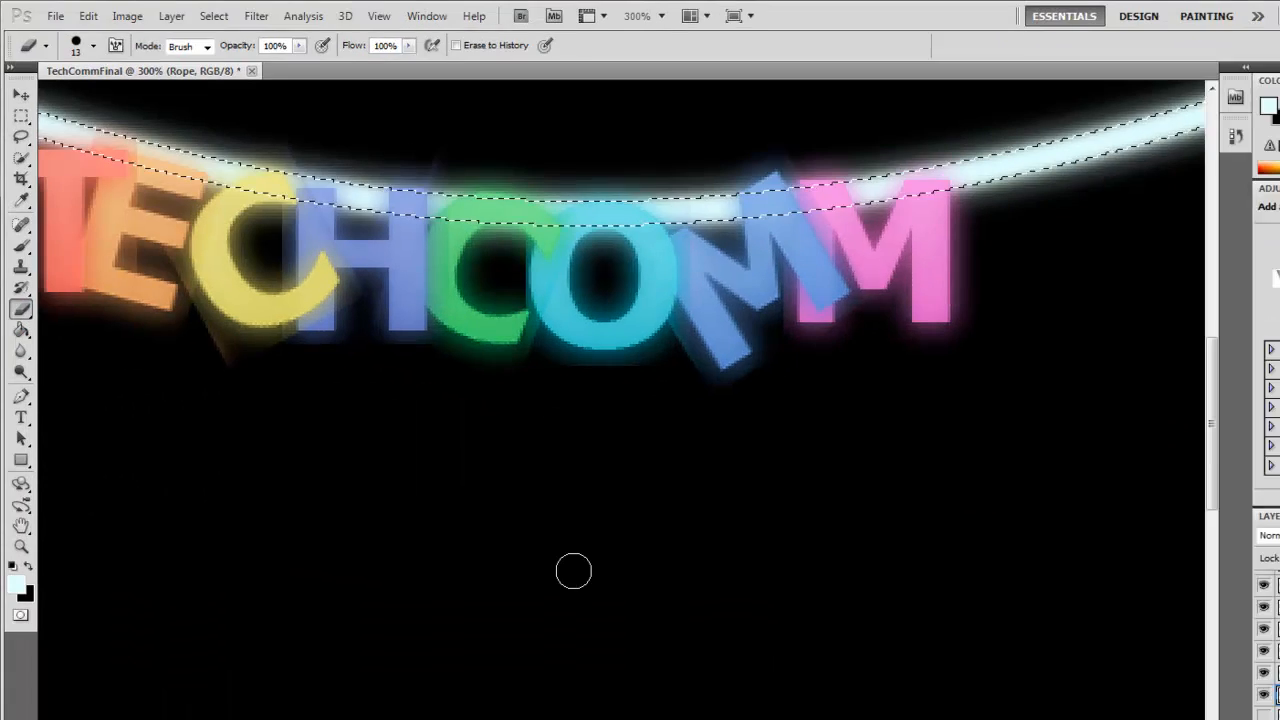
left_click_drag(1213, 440, 1215, 406)
left_click_drag(723, 680, 701, 680)
left_click(93, 46)
left_click_drag(35, 88, 29, 86)
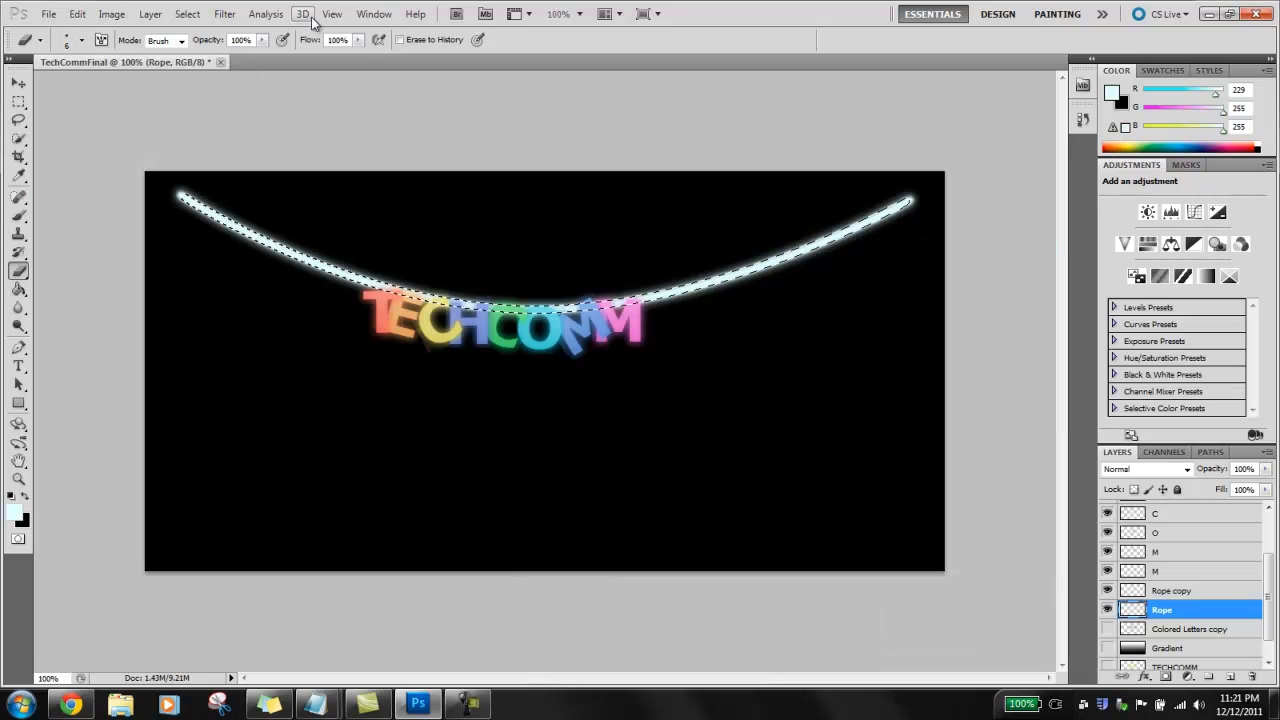
Step: Create a new layer named BG Colors above the Rope layer
left_click(150, 14)
mouse_move(165, 32)
left_click(365, 33)
type("BG C")
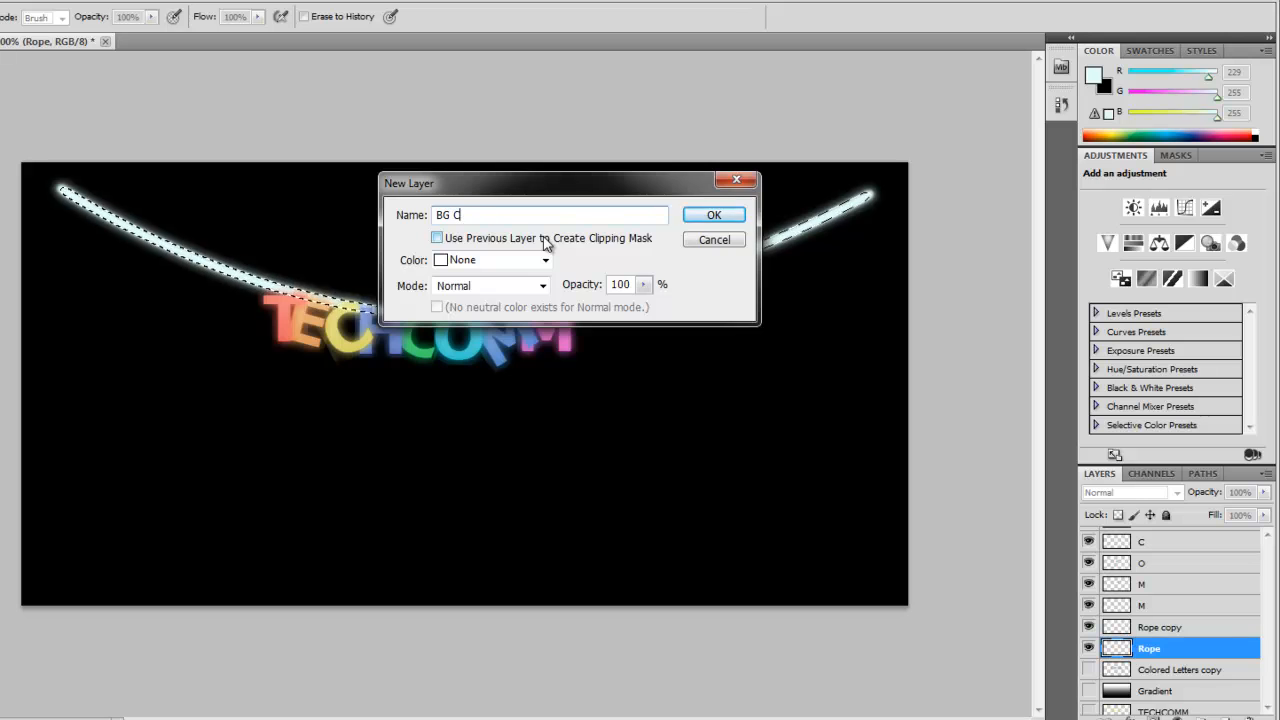
type("olors")
key("Return")
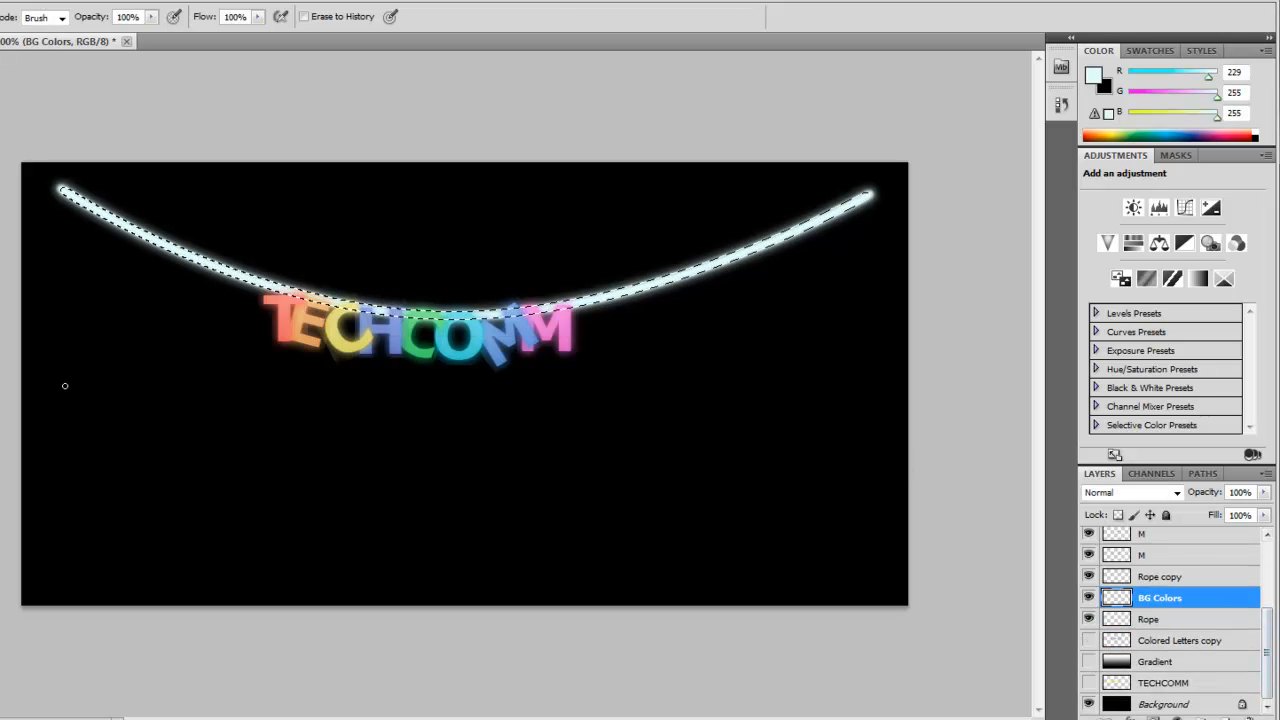
Step: Activate the Brush tool with the Soft Round preset and set its size to 89 px
key("b")
left_click(18, 37)
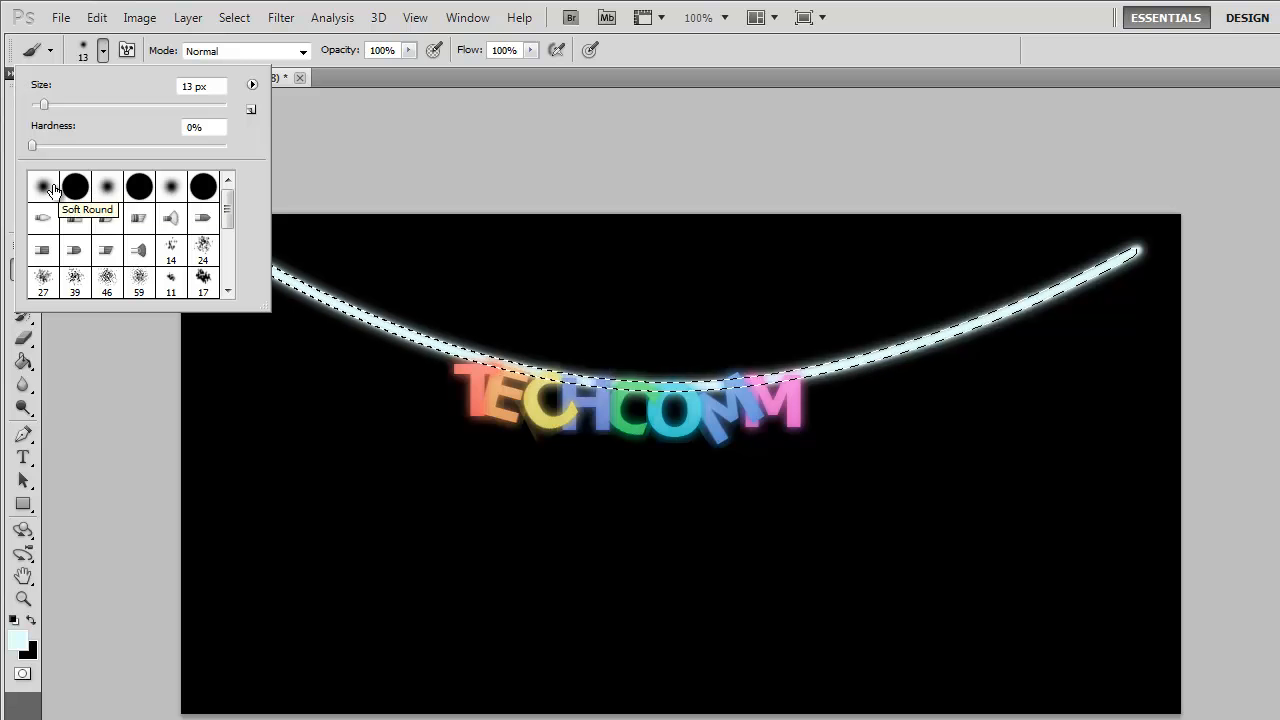
left_click(44, 187)
left_click_drag(43, 105, 118, 105)
left_click(338, 172)
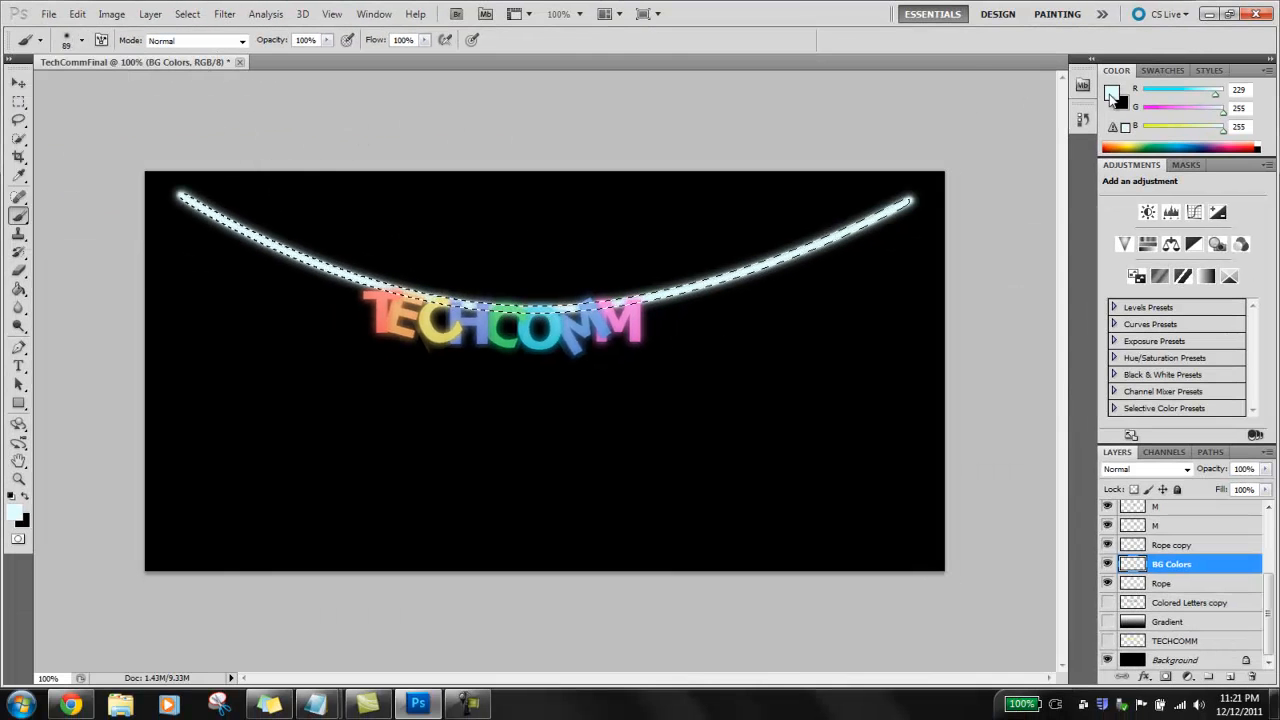
Step: Set the foreground color to orange fe5a00
left_click(1112, 97)
left_click_drag(724, 404, 655, 409)
type("fe5a00")
left_click(828, 171)
Step: Enlarge the brush to 158 px, clear the rope selection, and paint an orange glow behind the T on BG Colors
left_click(82, 42)
mouse_move(92, 86)
left_mouse_down()
mouse_move(160, 88)
mouse_move(129, 87)
left_mouse_up()
left_click_drag(389, 300, 381, 290)
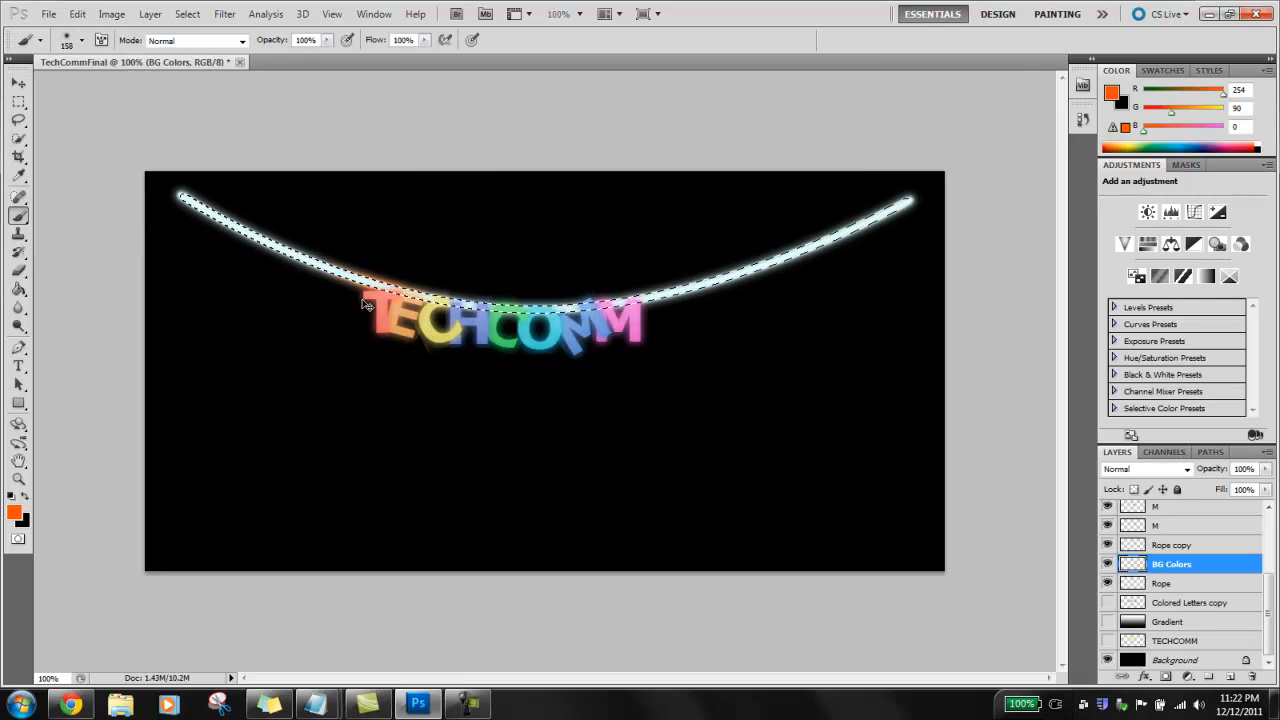
key("ctrl+d")
left_click(385, 300)
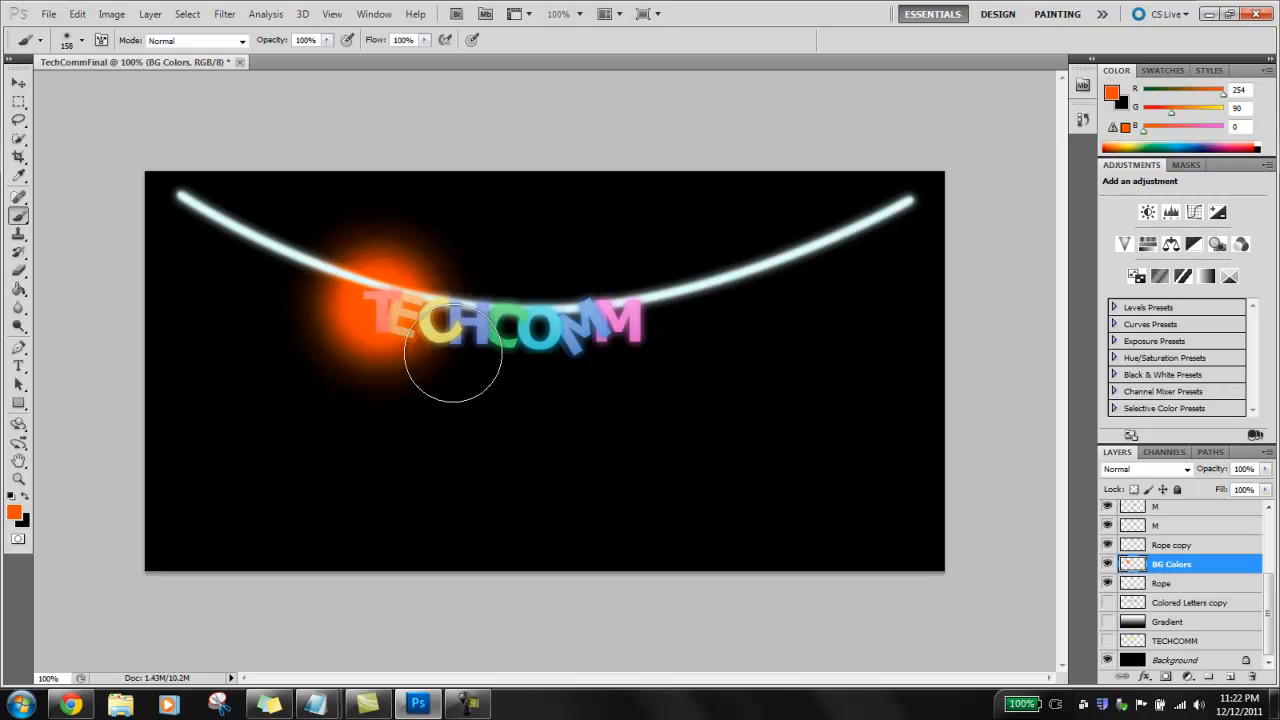
Step: Set the foreground color to yellow ffe100 and paint a glow behind the E and first C
left_click(14, 512)
left_click_drag(732, 403, 649, 403)
type("ffe100")
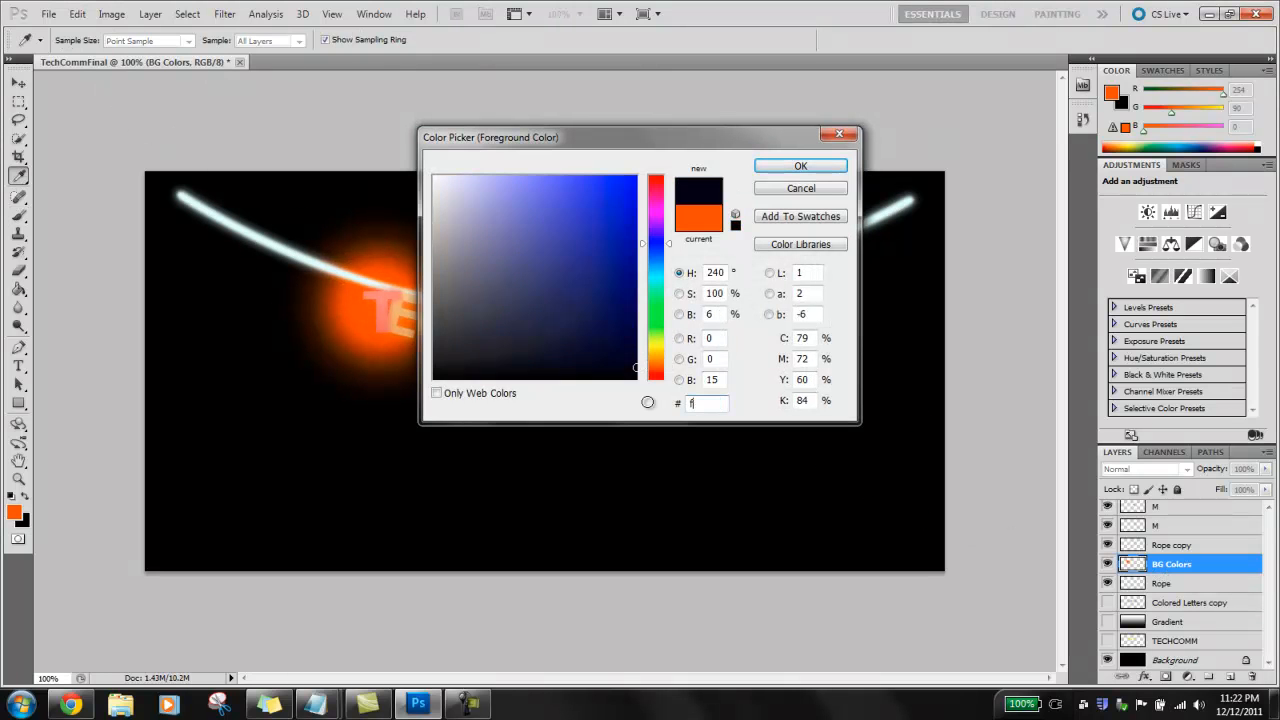
key("Return")
left_click(420, 320)
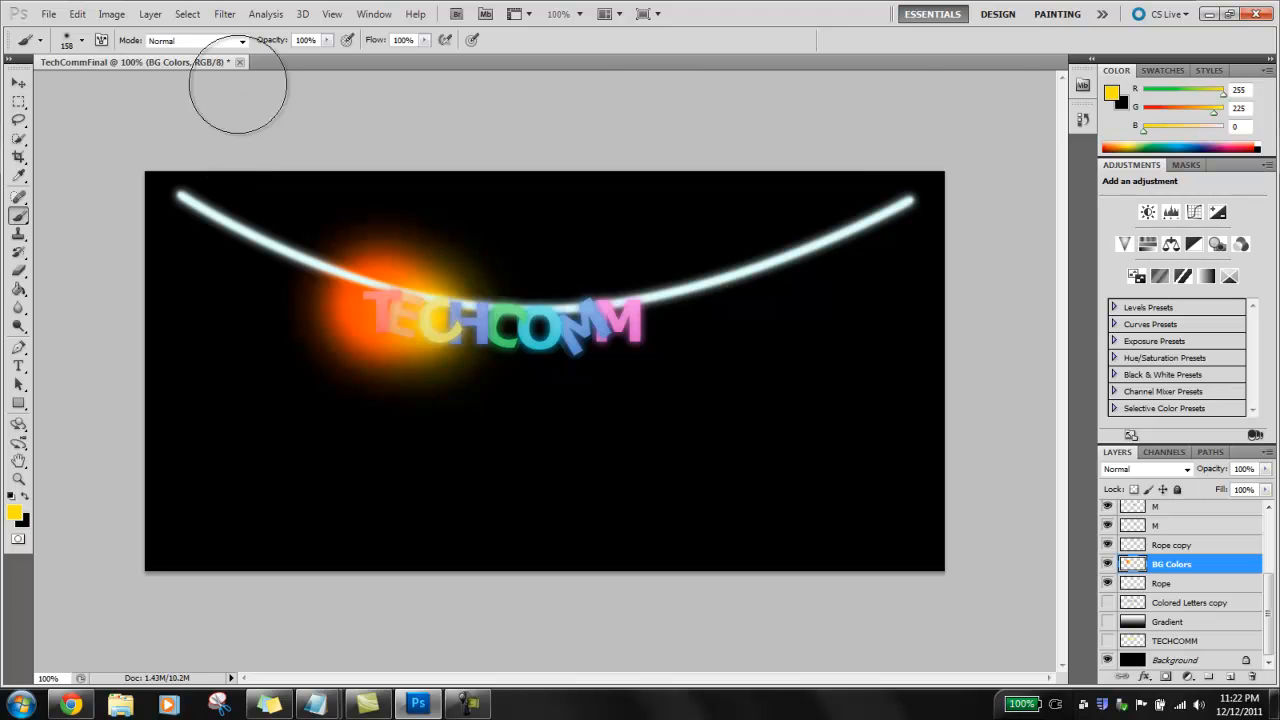
Step: Set the foreground color to green 7cff00 and paint a glow behind the second C
left_click(1115, 96)
type("7cff00")
key("Return")
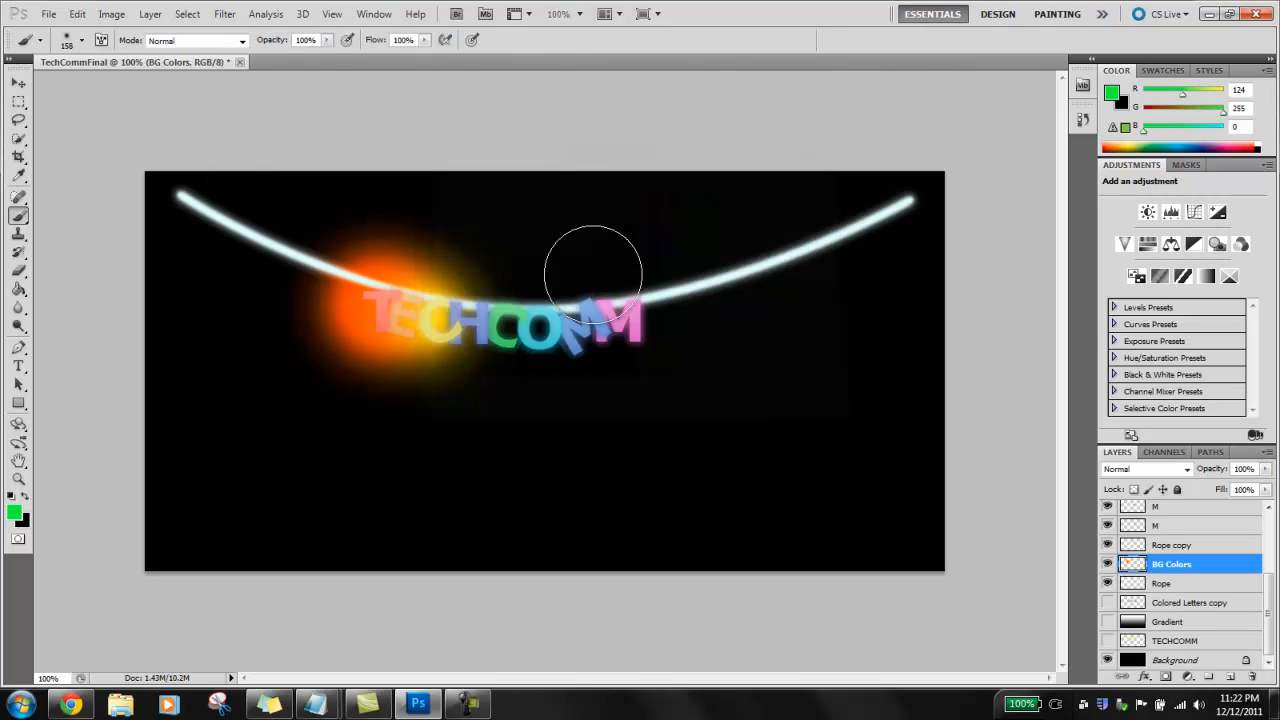
left_click(505, 310)
Step: Paint a cyan glow (RGB 0, 255, 245) behind the O and first M, and a pink f68ef5 glow behind the last M
left_click(1114, 96)
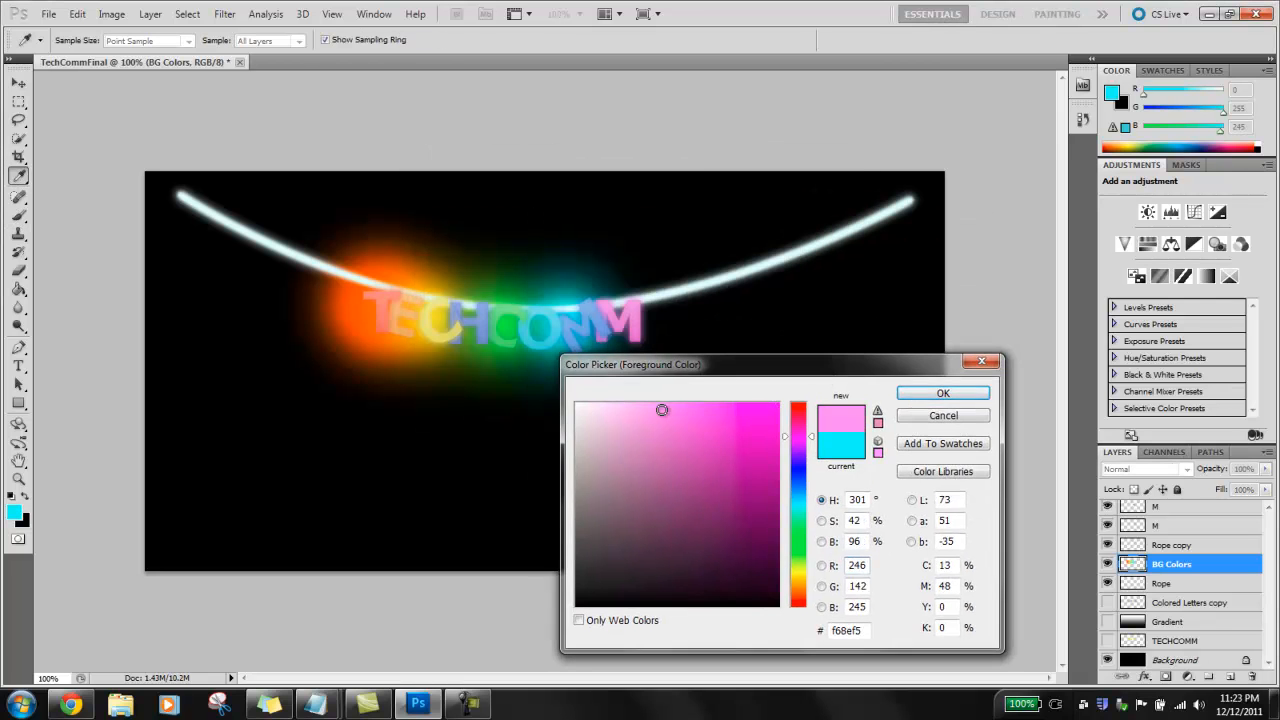
key("Return")
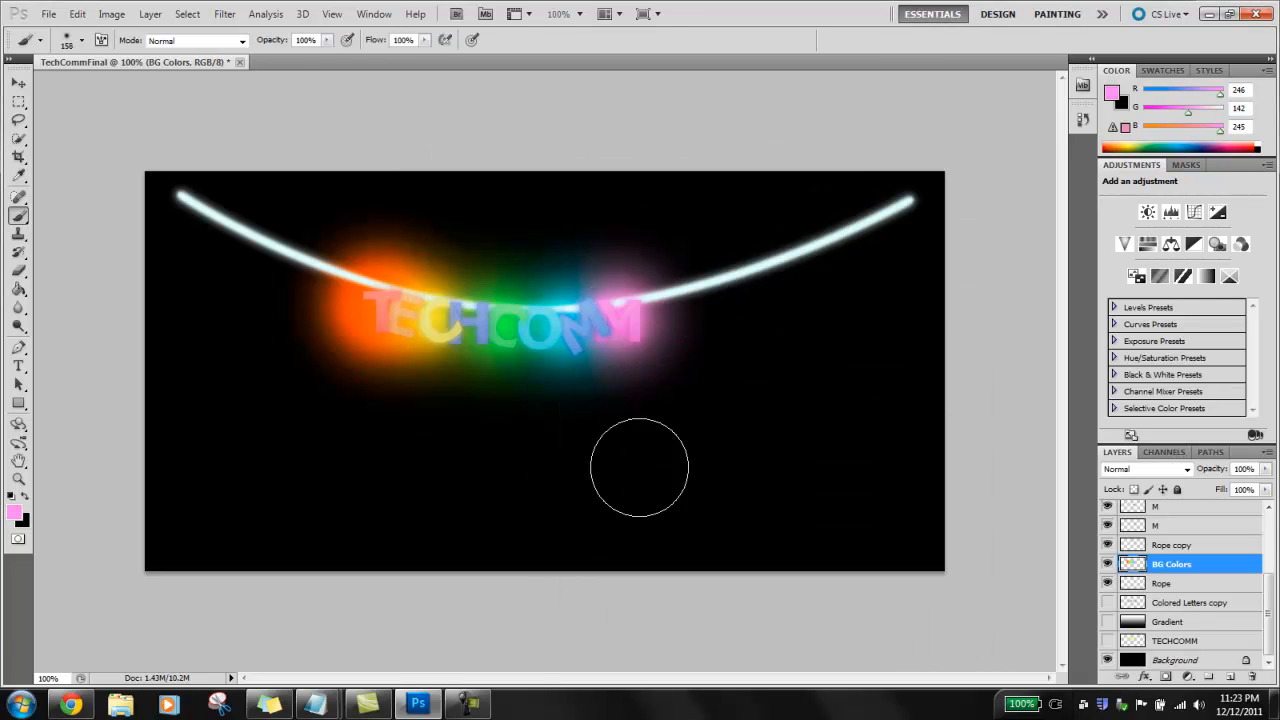